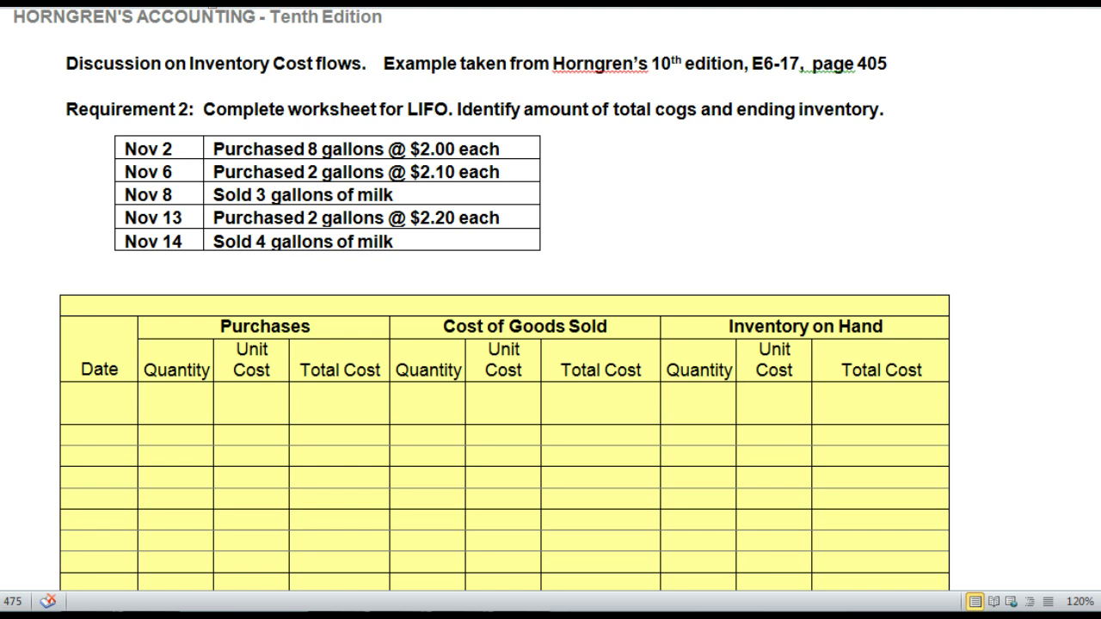
Highlight the Purchases, Cost of Goods Sold and Inventory on Hand headings of the blank LIFO worksheet one after another.
scroll(551, 310, "down", 1)
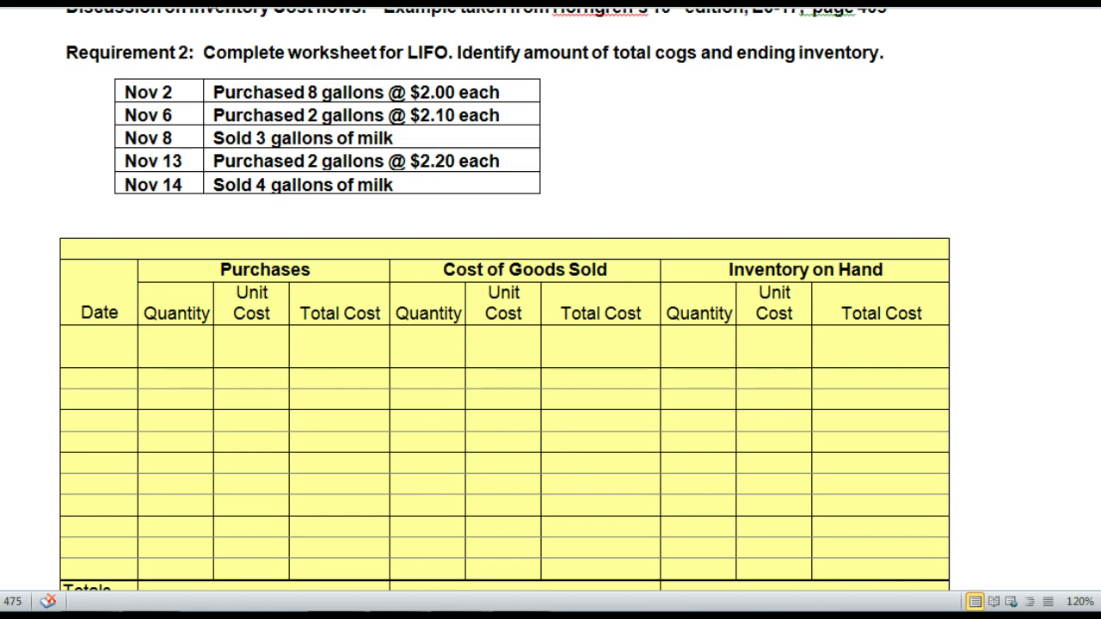
scroll(551, 309, "down", 1)
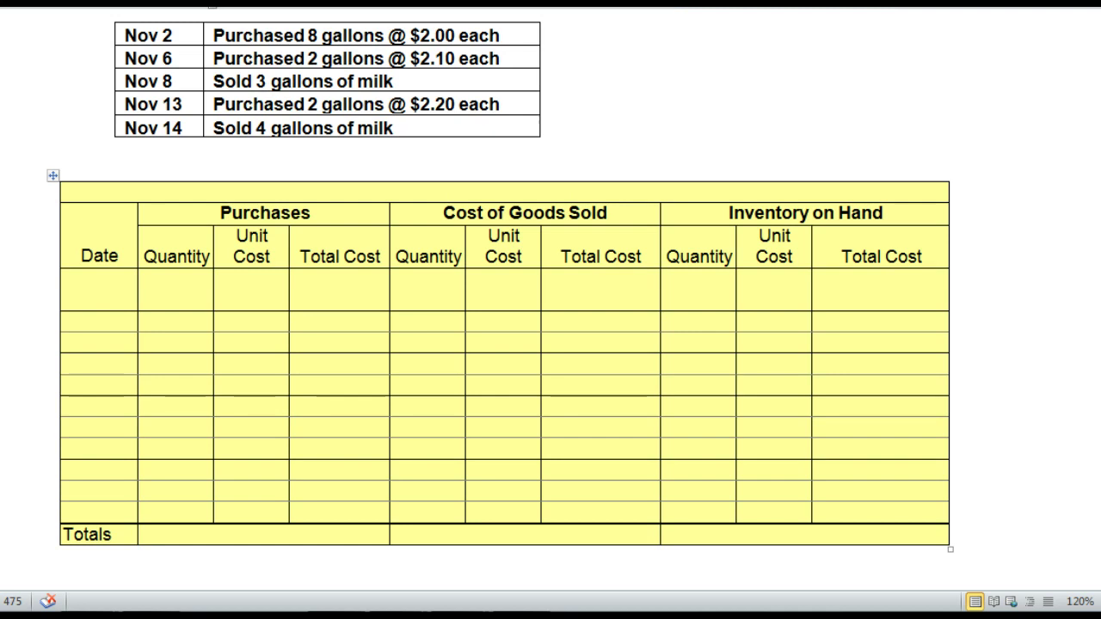
left_click_drag(220, 212, 311, 212)
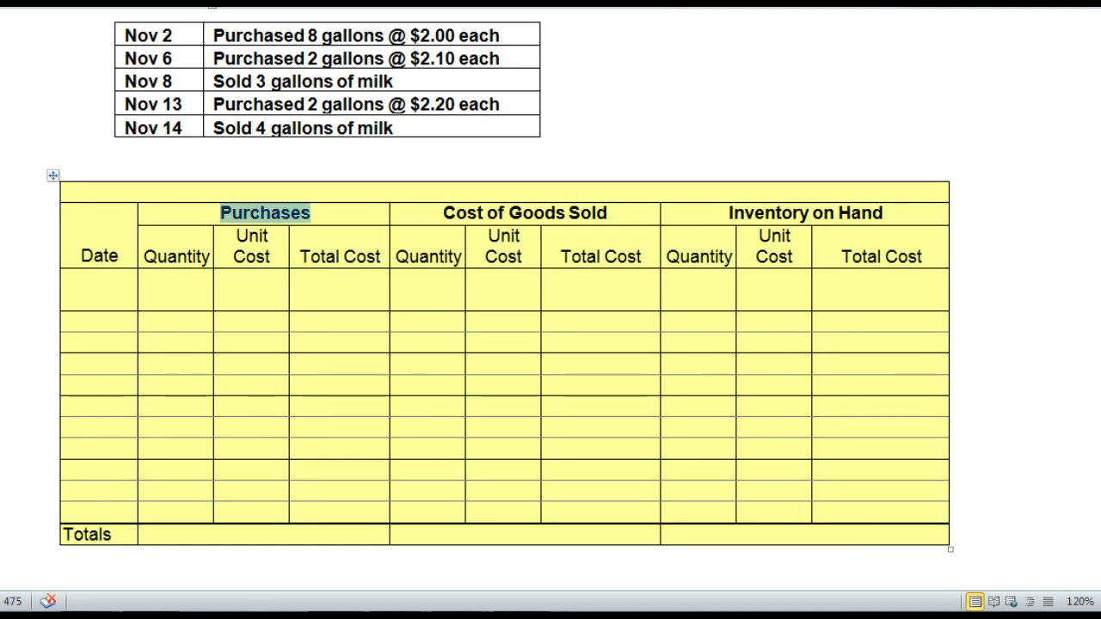
left_click_drag(443, 213, 608, 213)
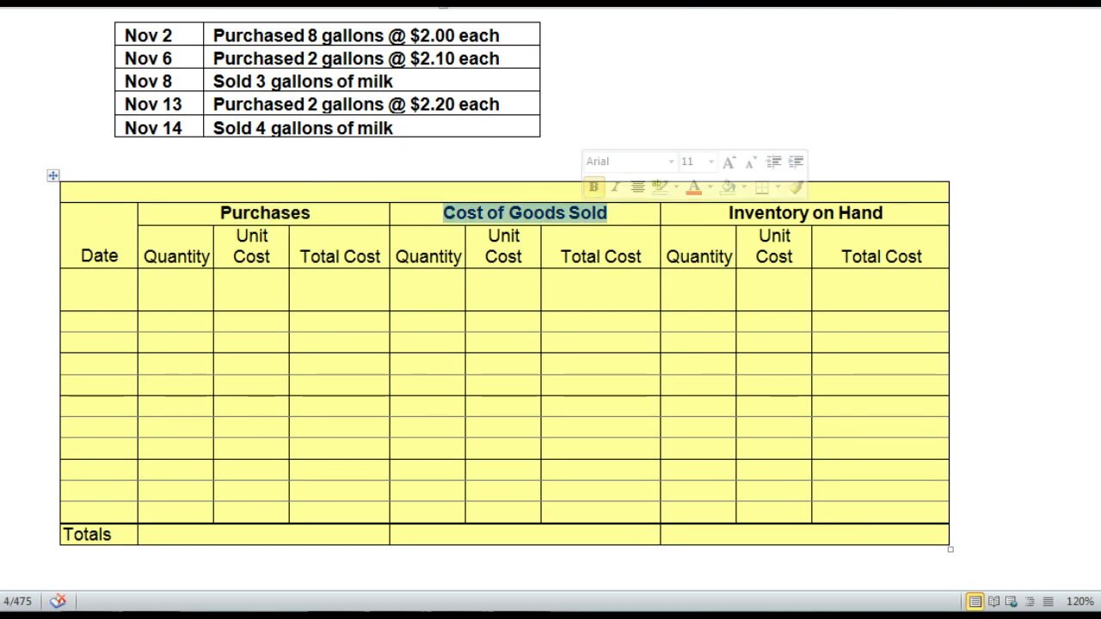
left_click_drag(729, 212, 883, 213)
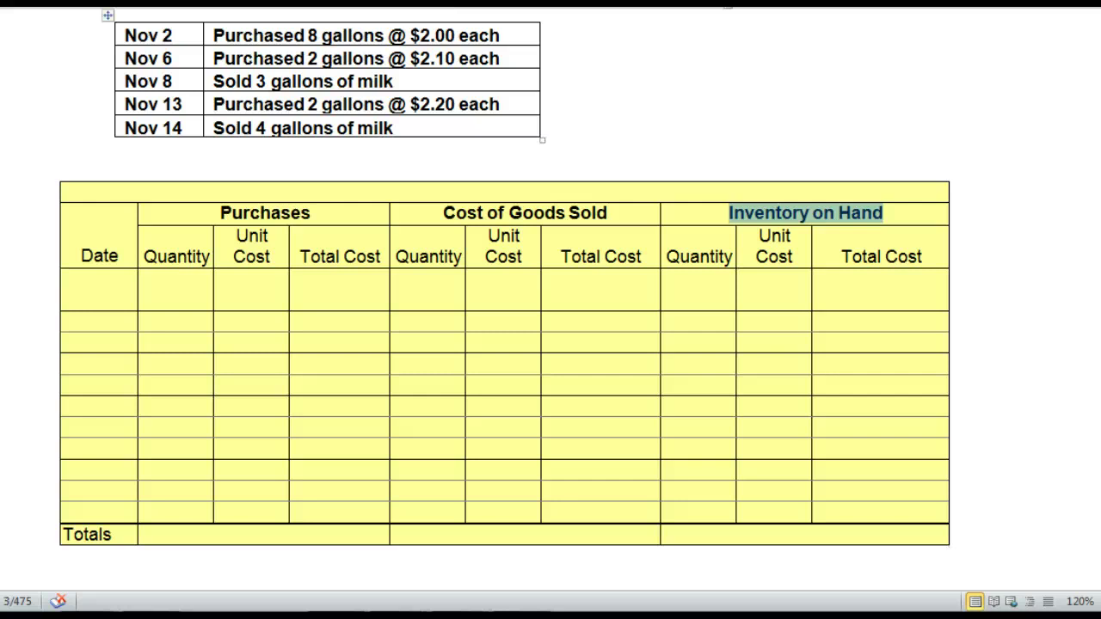
Record the Nov 2 row with 8 gallons @ $2.00 totalling $16.00 under both Purchases and Inventory on Hand.
left_click_drag(124, 35, 172, 35)
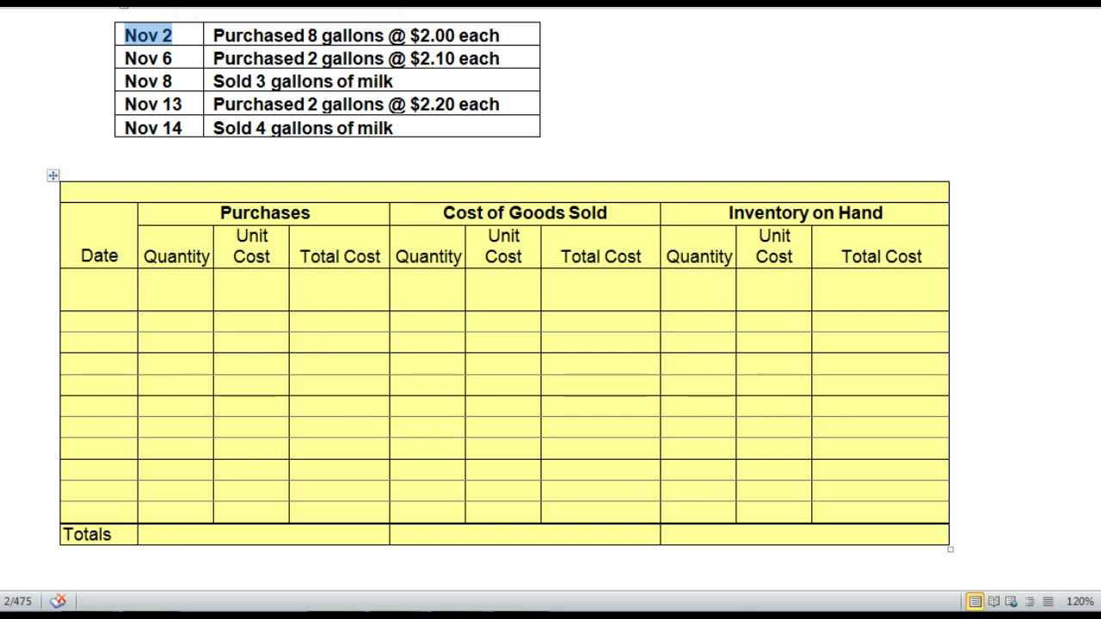
left_click_drag(220, 212, 311, 213)
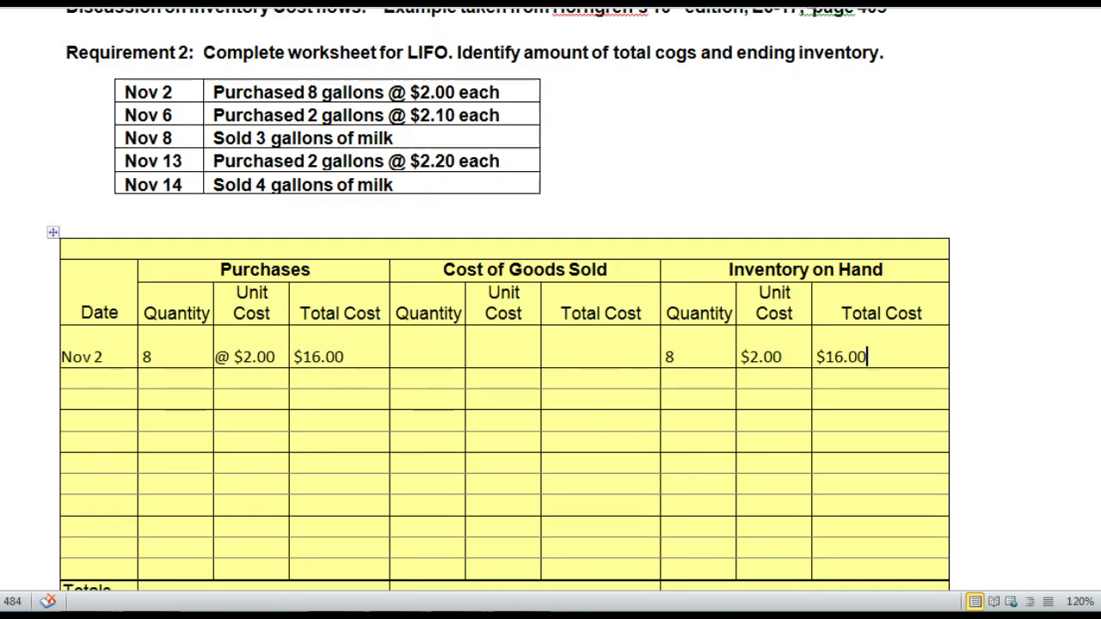
left_click_drag(220, 270, 309, 269)
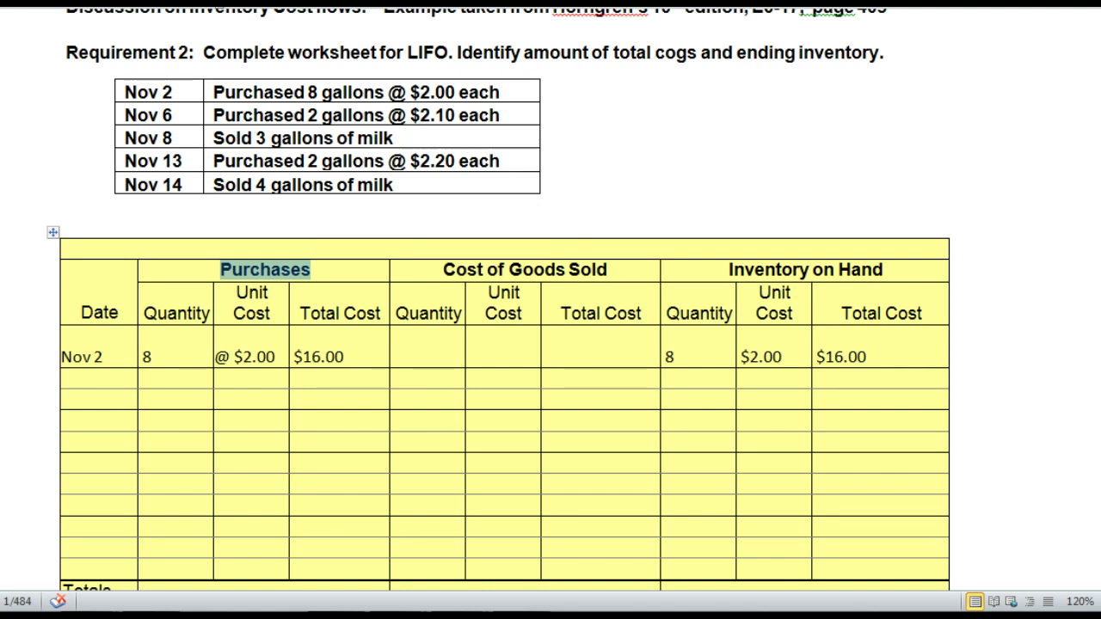
left_click_drag(729, 270, 882, 269)
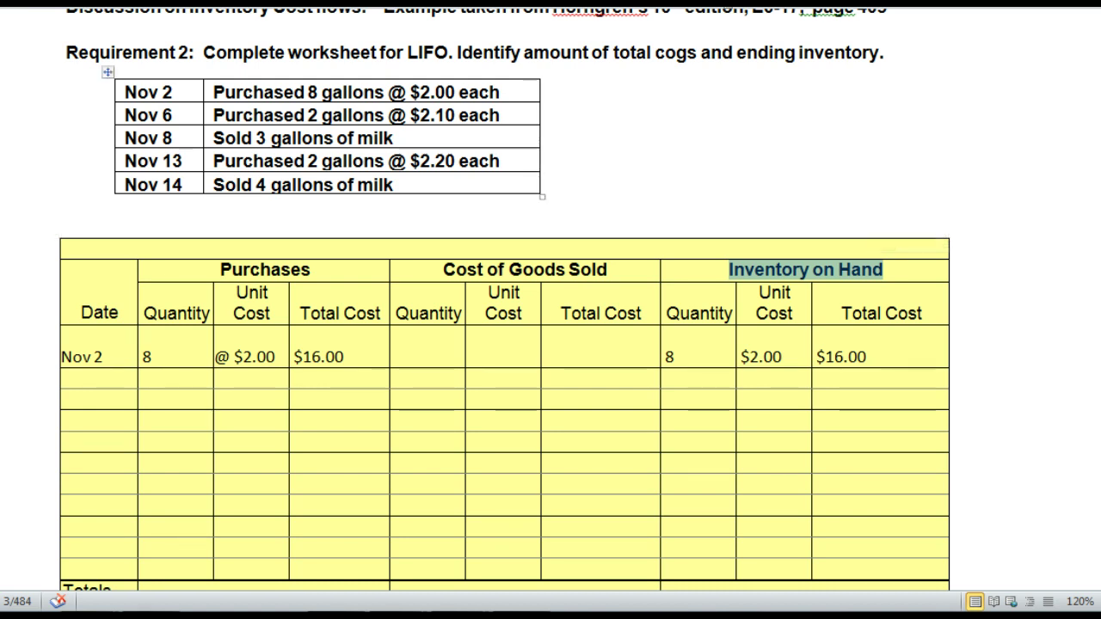
Record the Nov 6 purchase of 2 @ $2.10 for $4.20, listing inventory layers of 8 at $2.00 ($16.00) and 2 at $2.10 ($4.20).
left_click(121, 114)
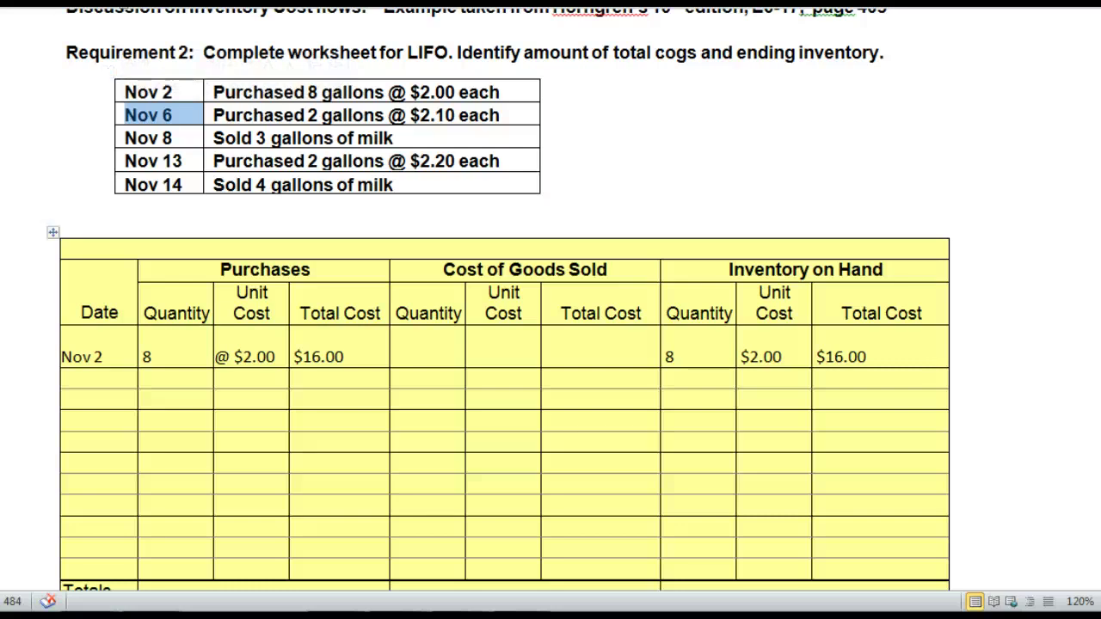
left_click_drag(220, 269, 312, 269)
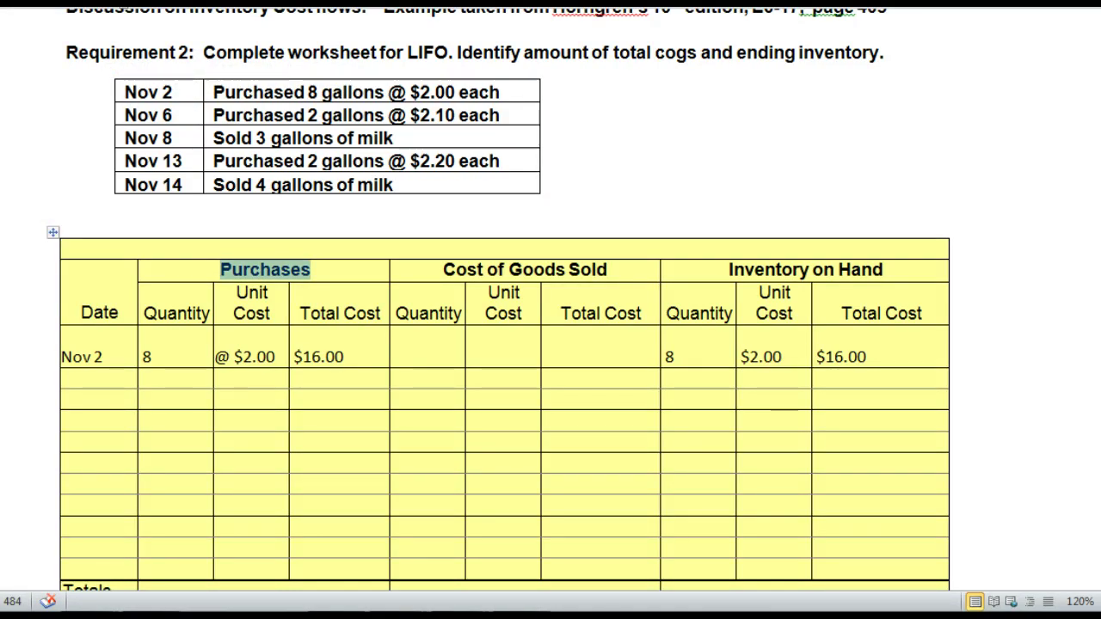
left_click_drag(729, 270, 884, 270)
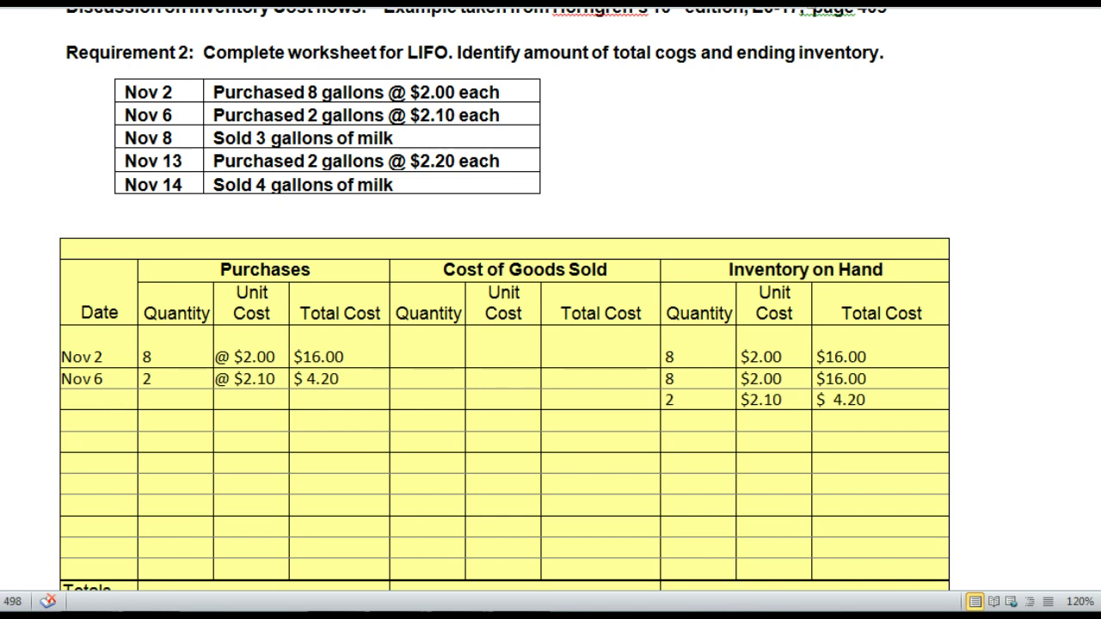
left_click_drag(61, 379, 344, 378)
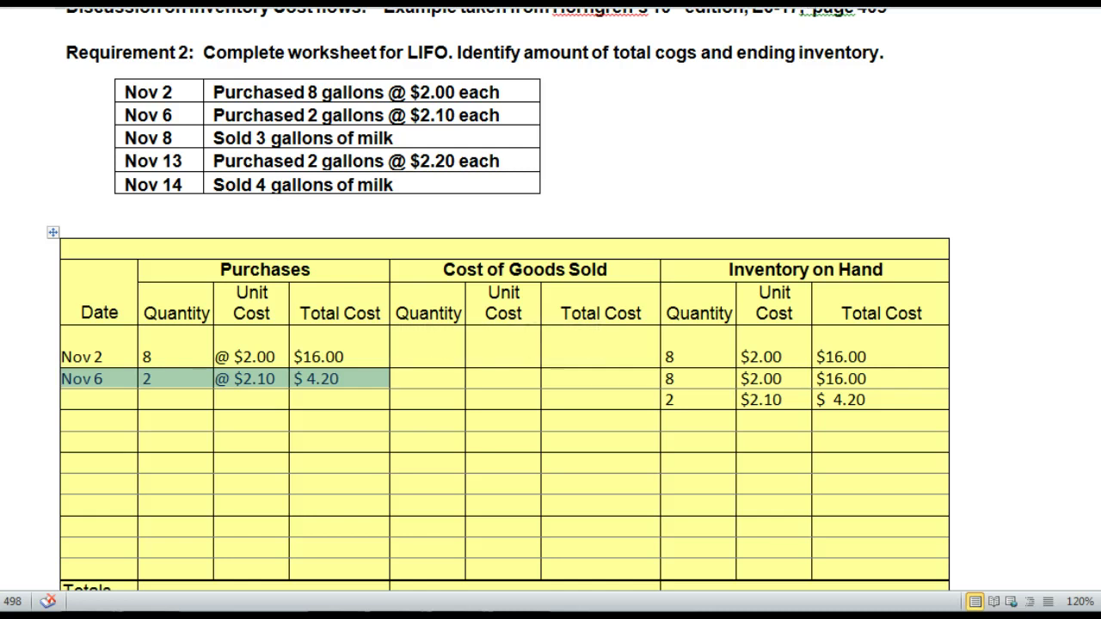
left_click_drag(729, 269, 883, 270)
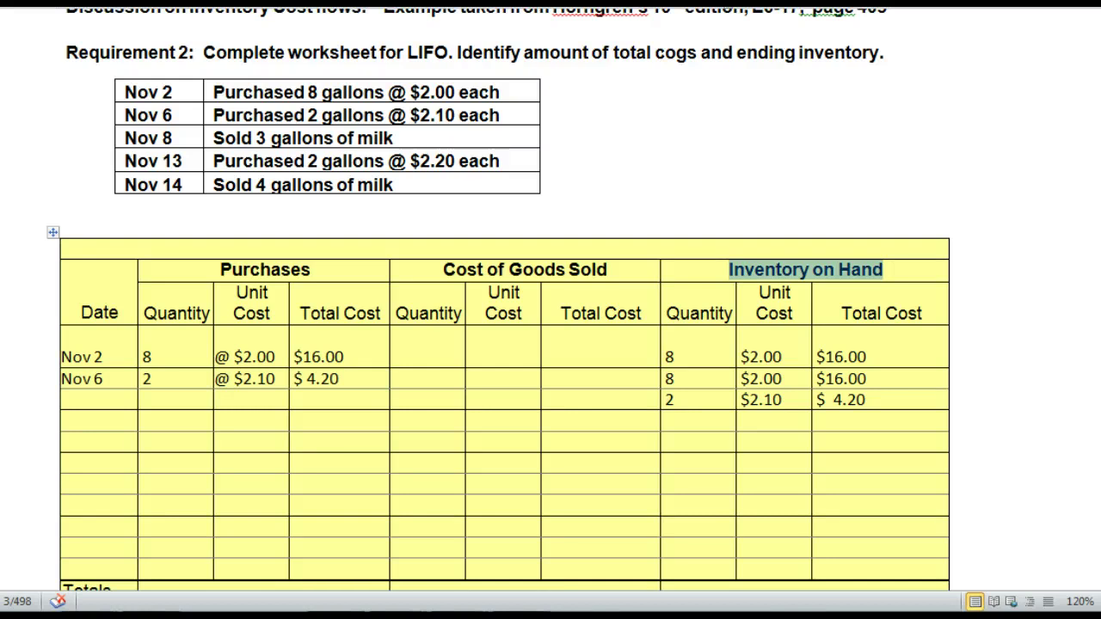
left_click_drag(665, 379, 869, 399)
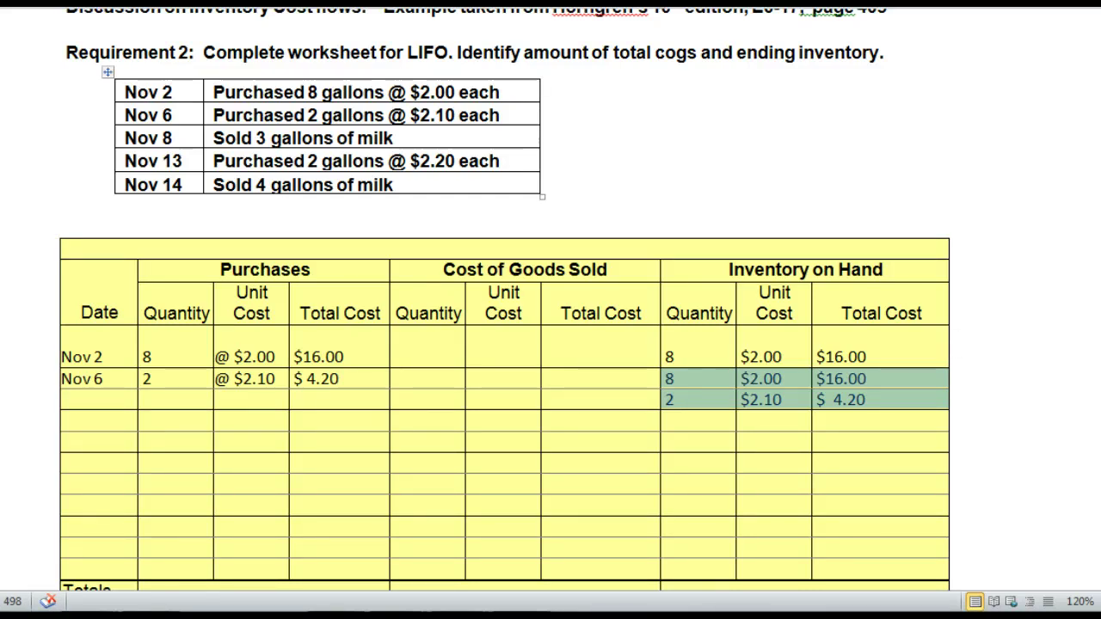
Add a Nov 8 row for the 3-gallon sale and enter its first Cost of Goods Sold layer as 2 at $2.10.
left_click(121, 137)
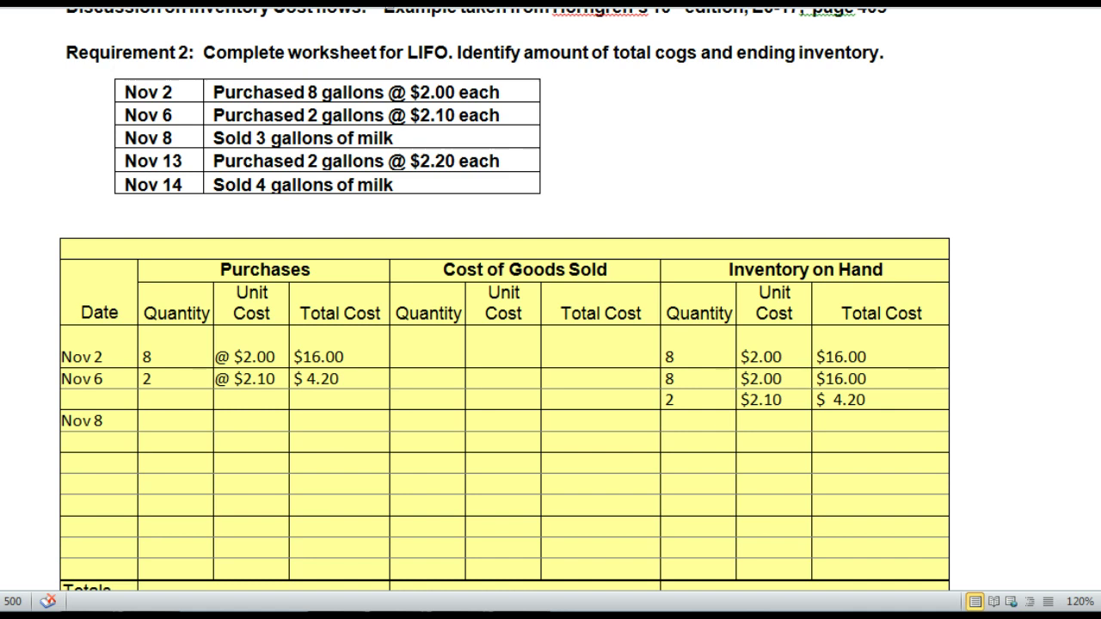
left_click(396, 420)
left_click(209, 138)
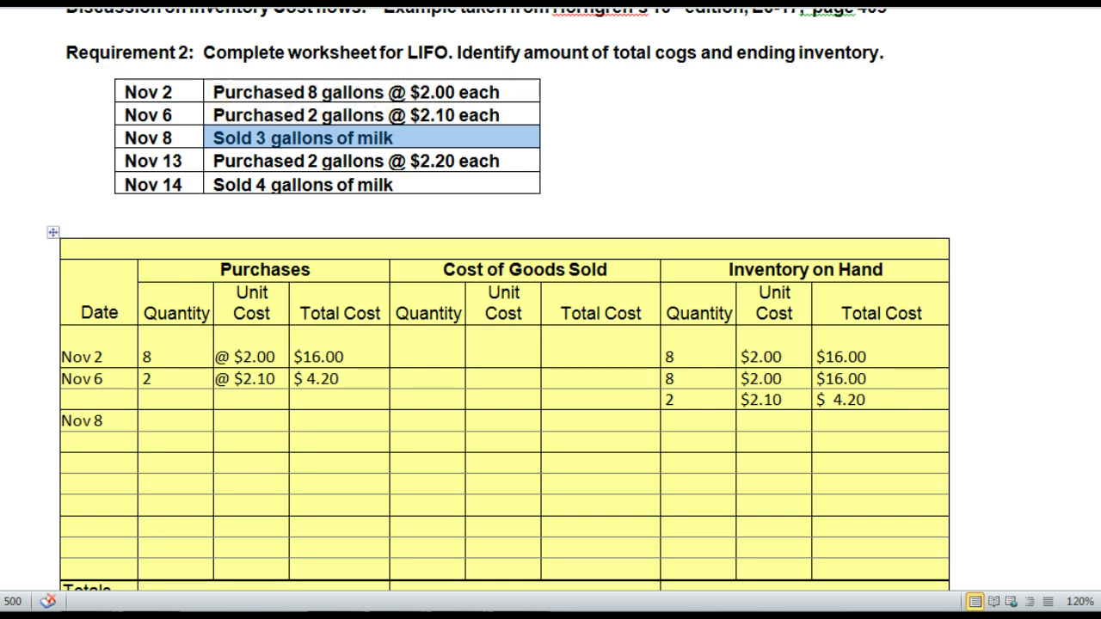
left_click_drag(671, 379, 861, 399)
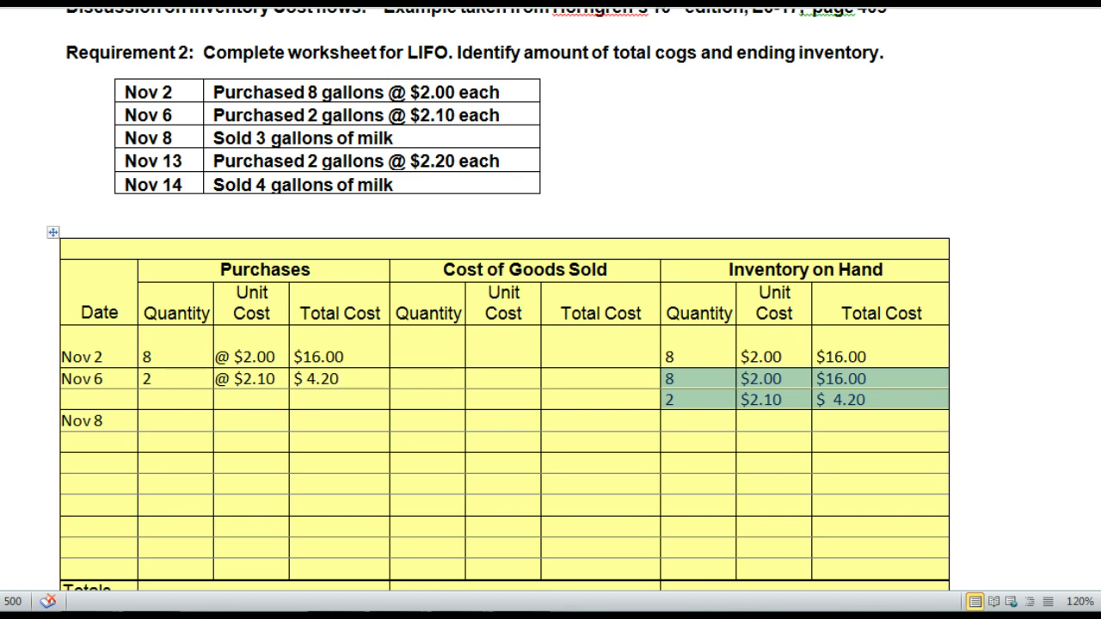
left_click(395, 420)
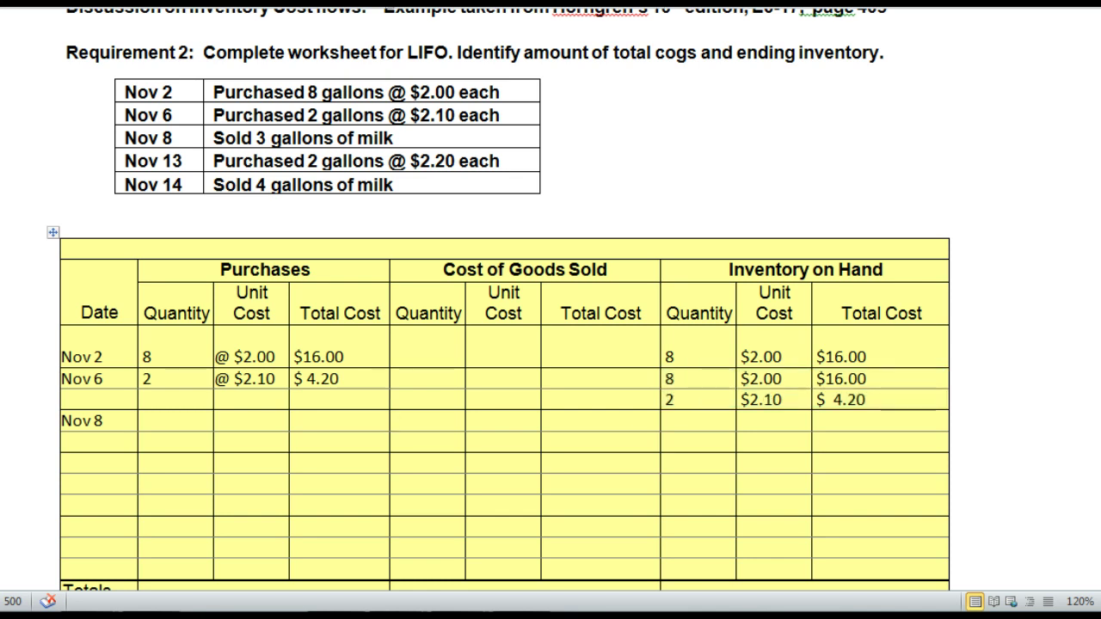
type("2")
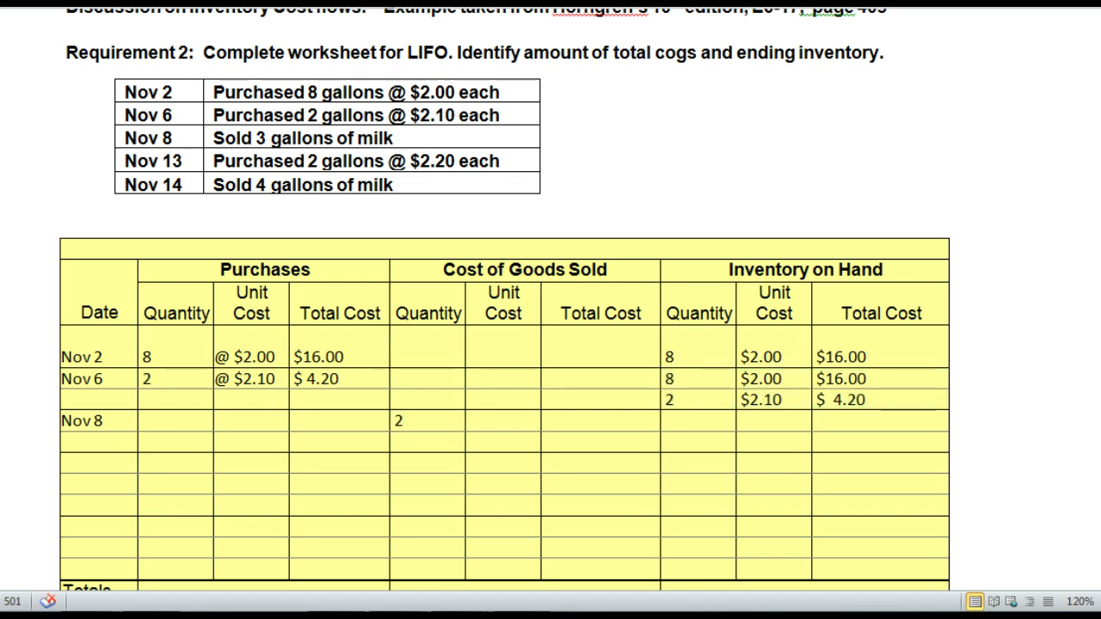
left_click(469, 421)
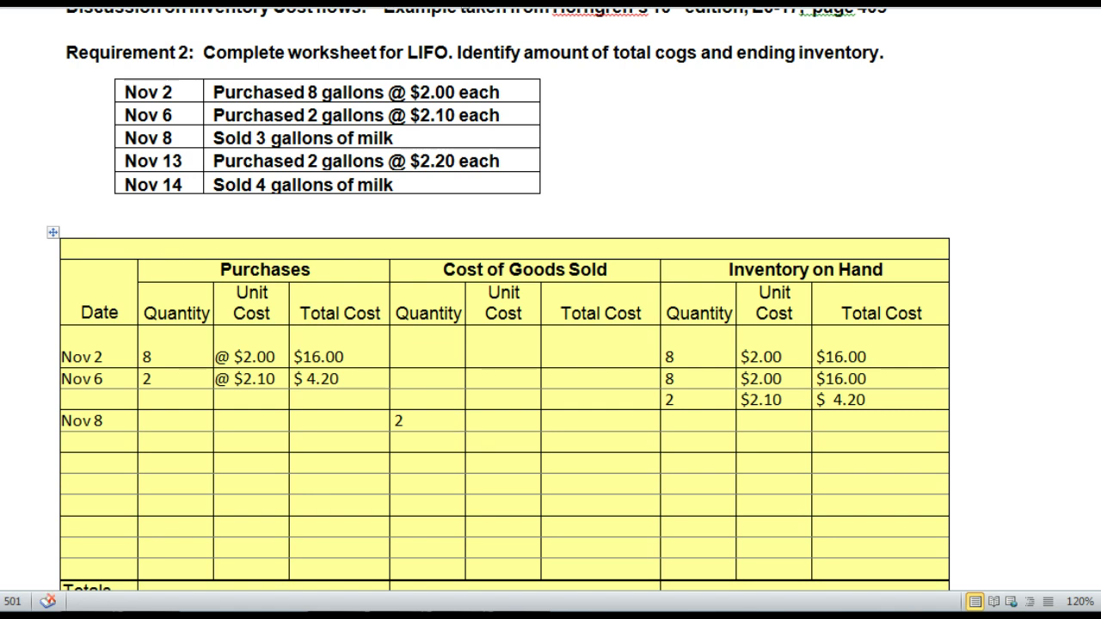
type("$2.")
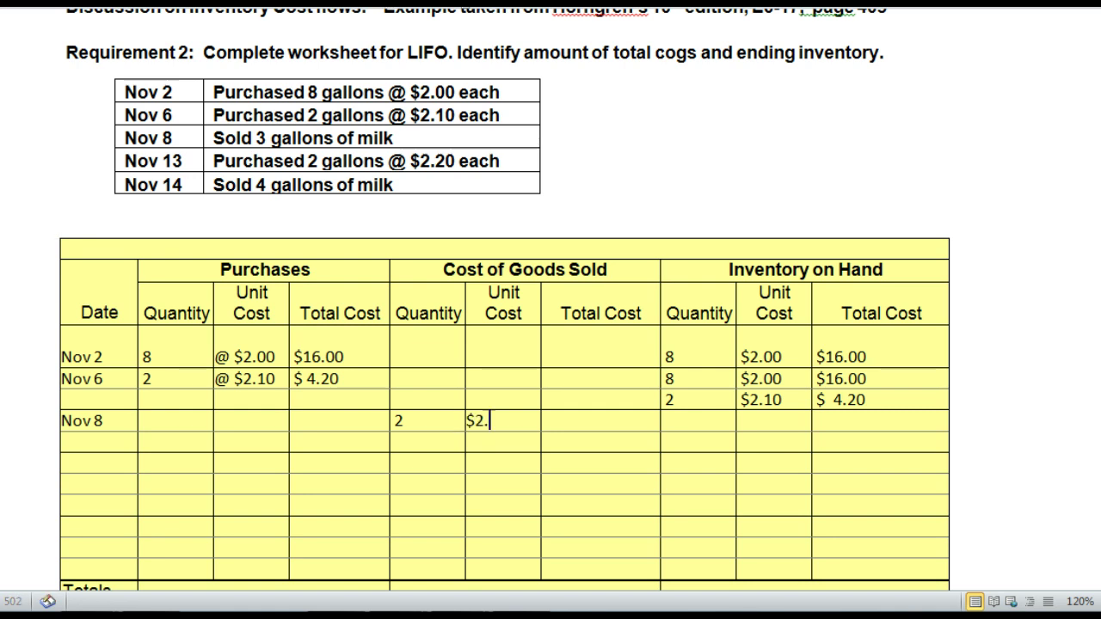
type("10")
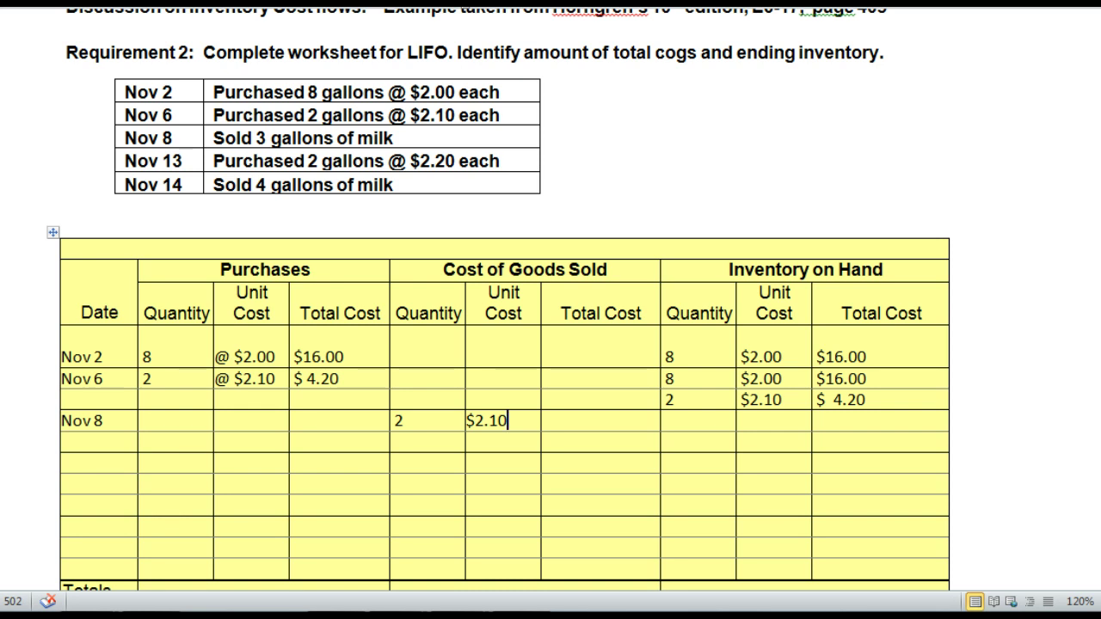
Enter the second Nov 8 Cost of Goods Sold layer as 1 at $2.00, drawn from the 8-gallon inventory layer.
left_click(395, 442)
type("1")
left_click_drag(664, 399, 947, 399)
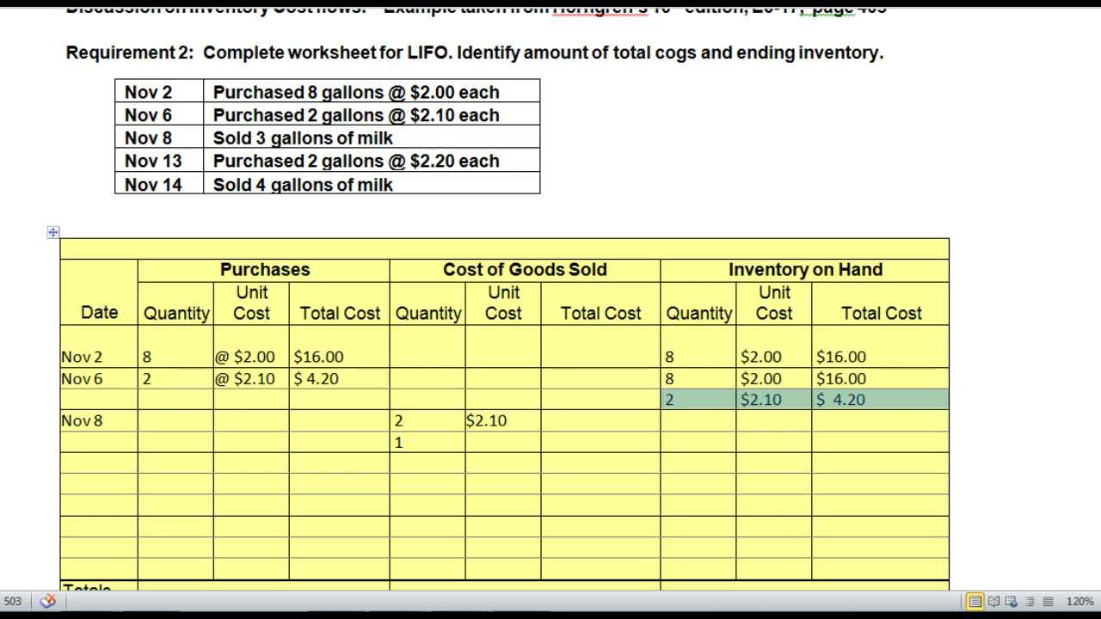
left_click_drag(664, 379, 860, 379)
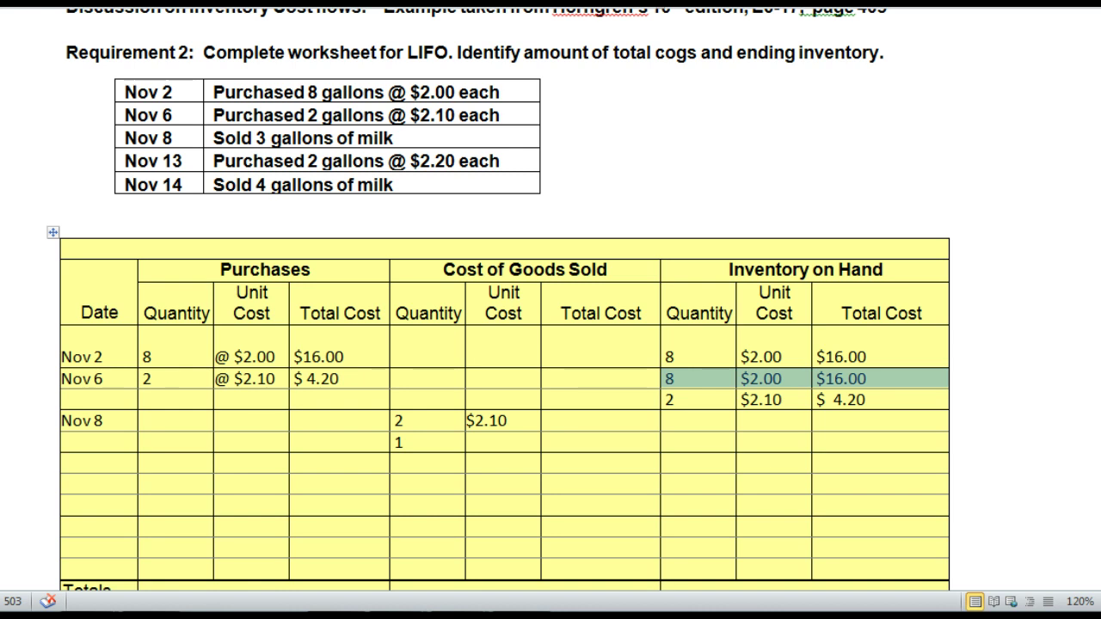
left_click(467, 442)
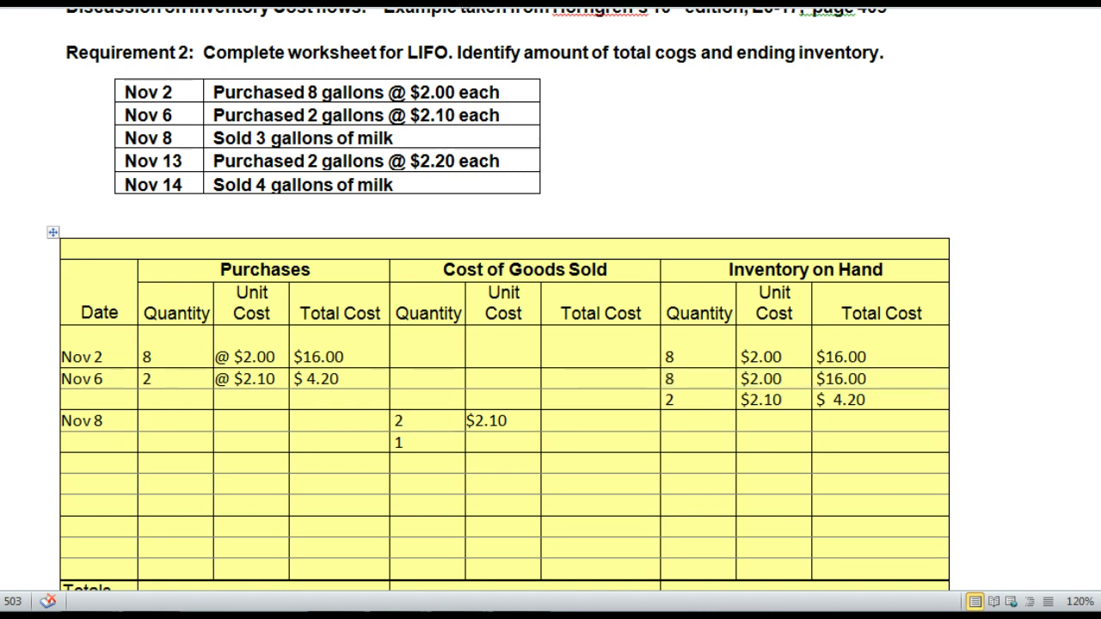
type("$")
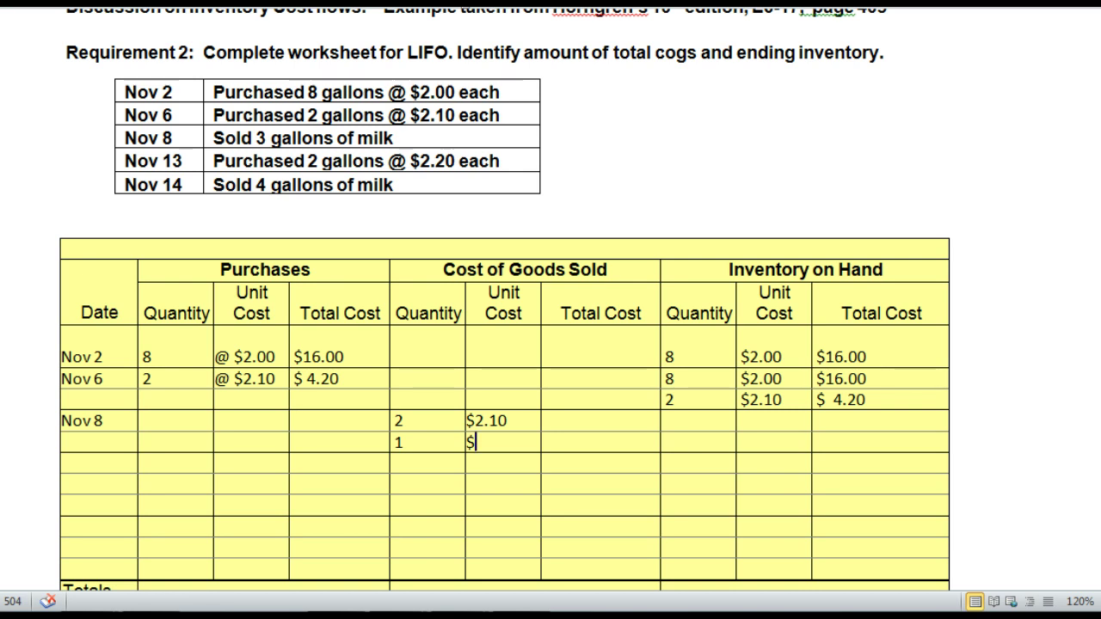
type("2.00")
Fill in the Nov 8 Cost of Goods Sold totals with $4.20 for the first layer and $2.00 for the second.
left_click(543, 421)
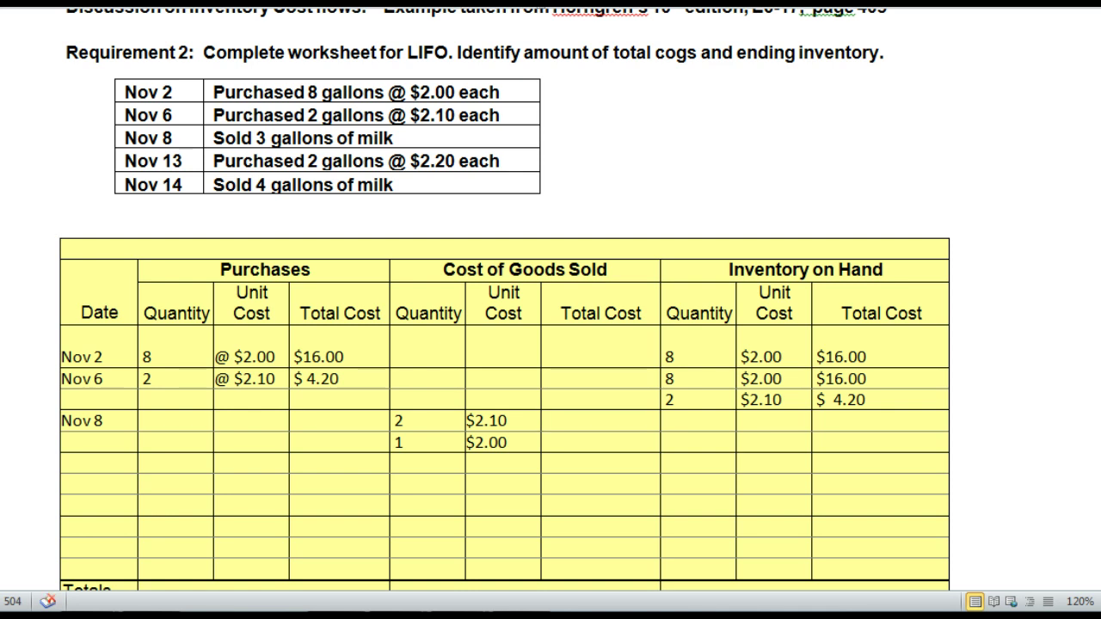
type("$4.20")
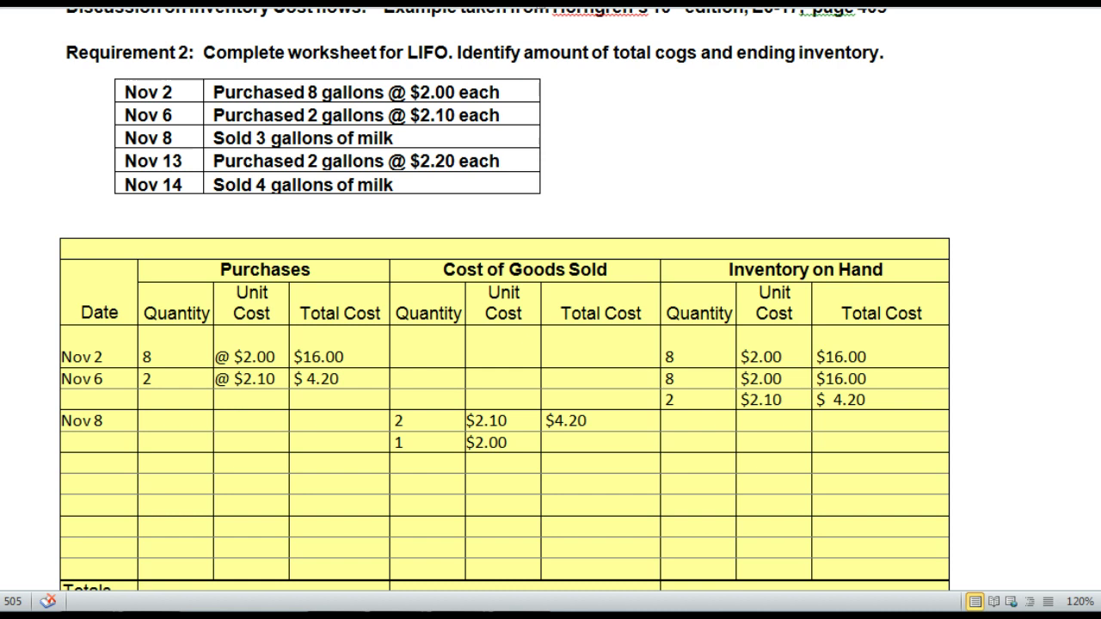
left_click(543, 442)
type("$2")
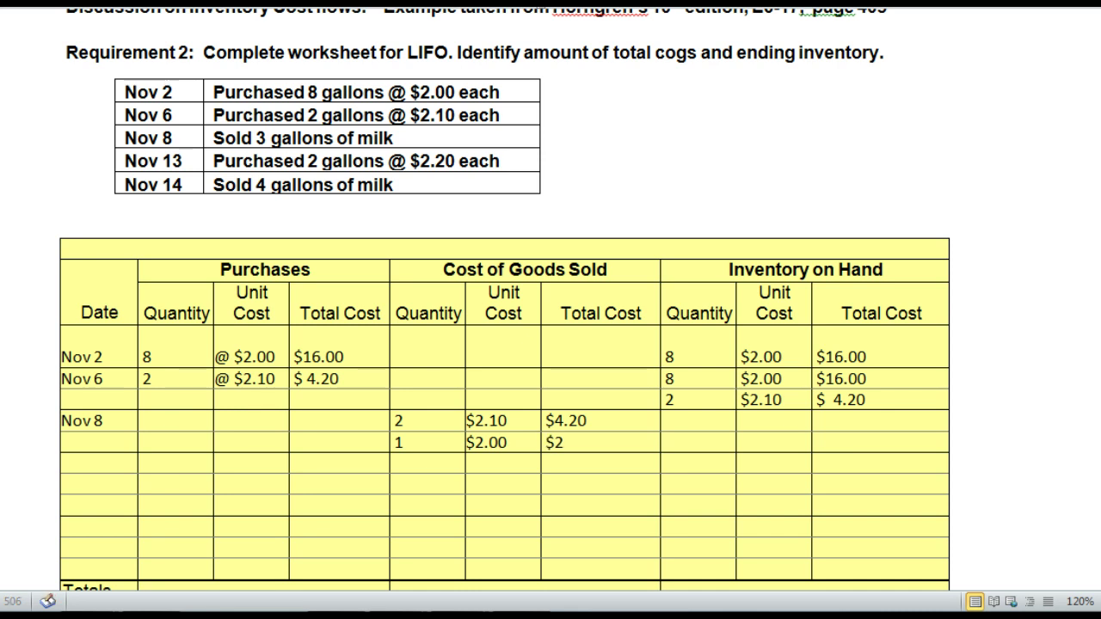
type(".00")
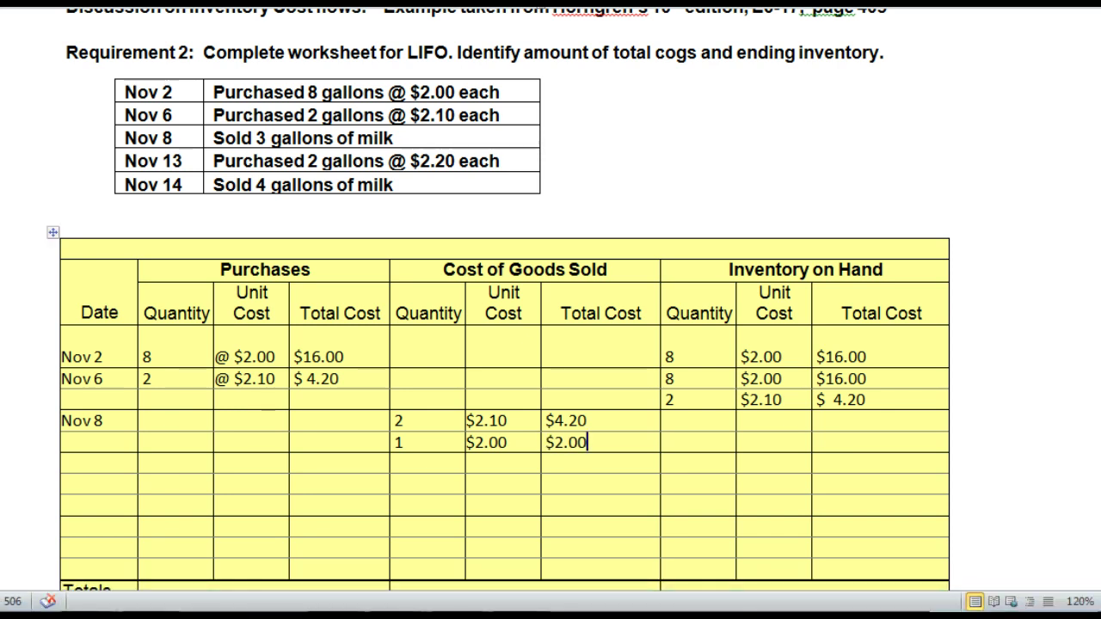
Enter the Nov 8 Inventory on Hand as 7 at $2.00 totalling $14.00 and compare it with the Nov 6 layers.
key("shift+Up")
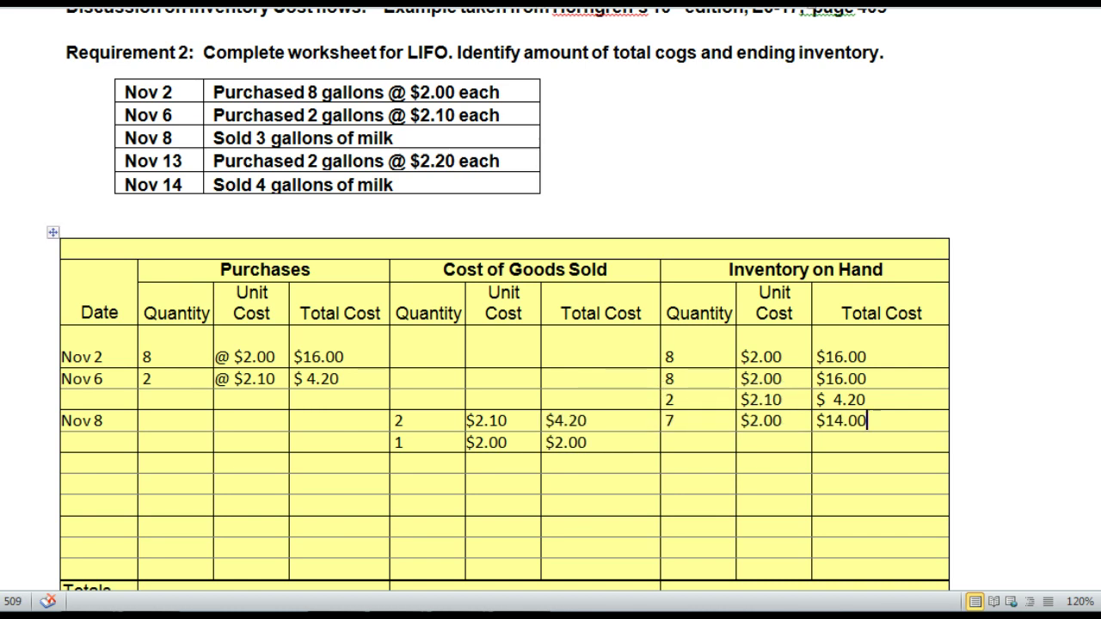
left_click_drag(666, 379, 866, 399)
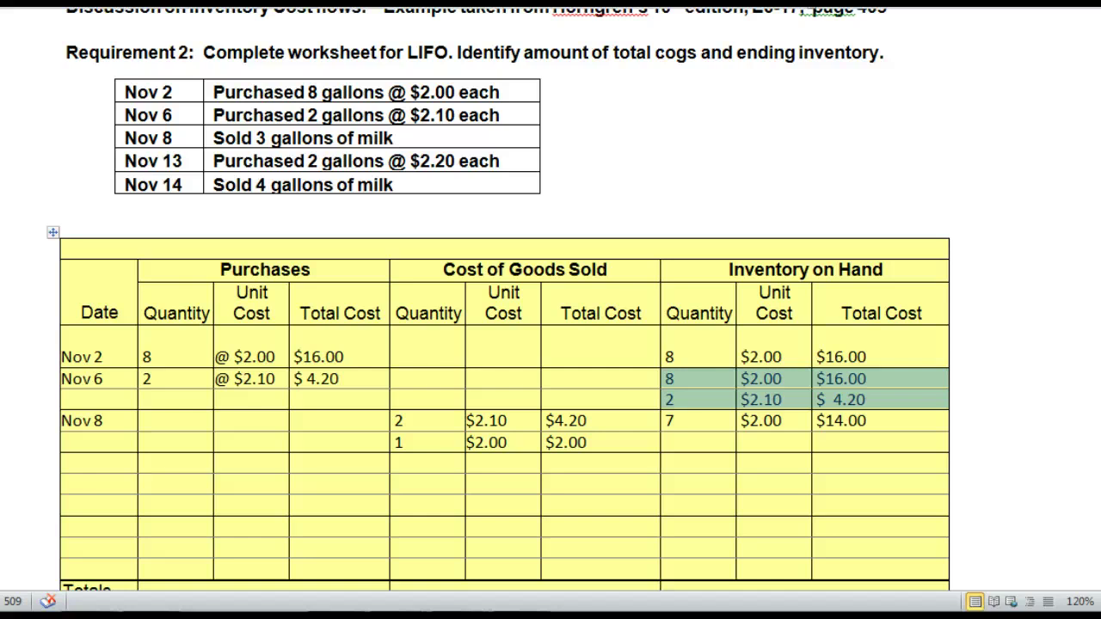
key("shift+Up")
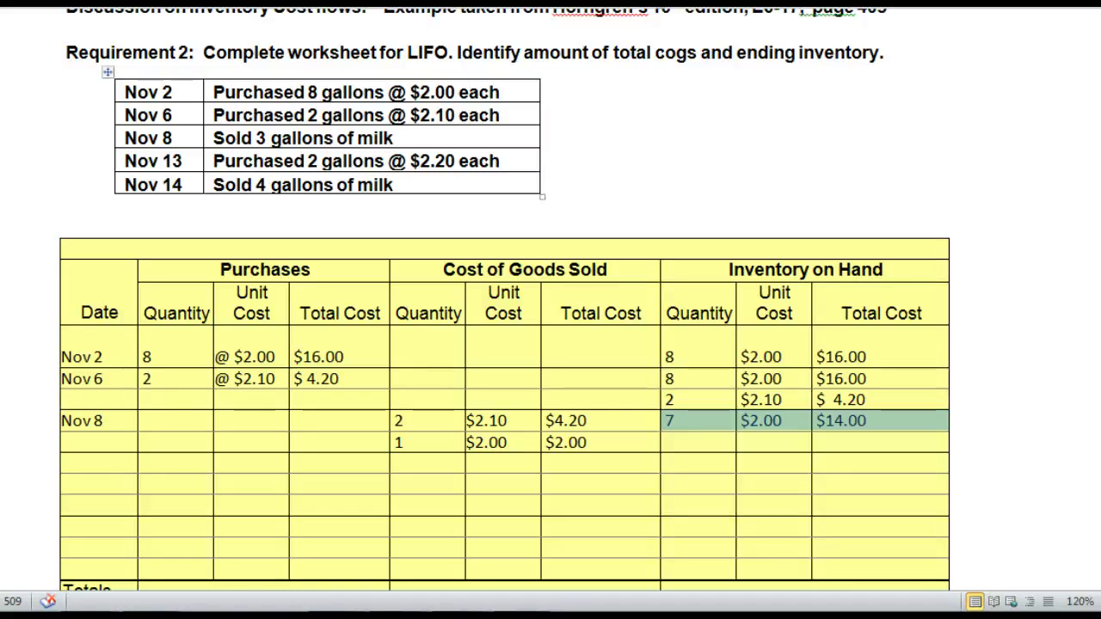
Add a Nov 13 row to the worksheet and enter its purchase as 2 @2.20 with a total cost of $4.40.
left_click_drag(126, 161, 194, 161)
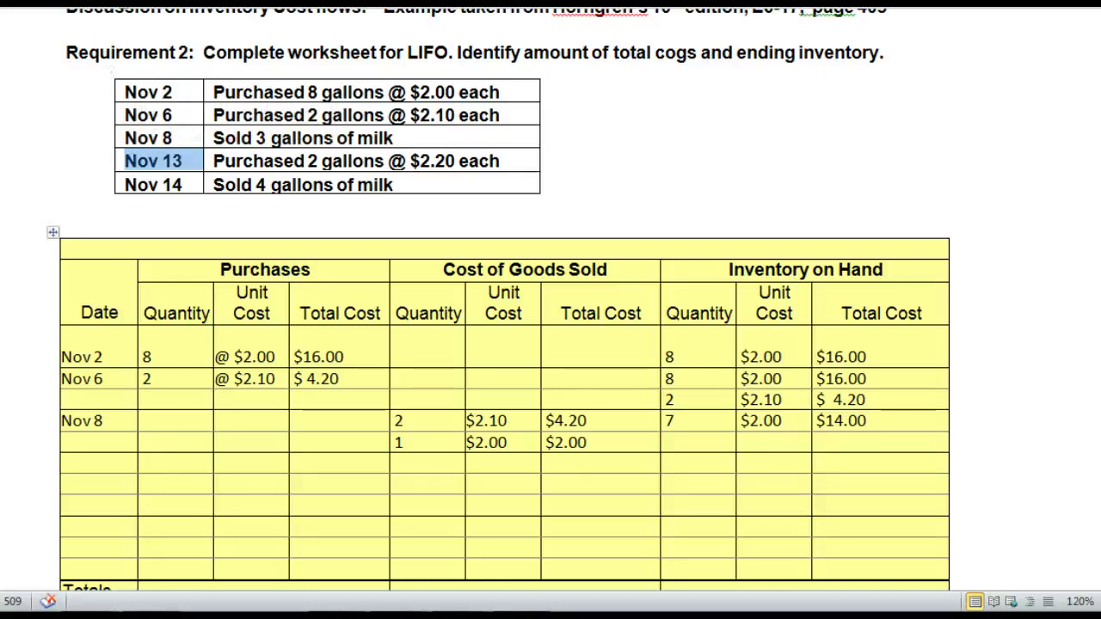
left_click_drag(221, 270, 310, 269)
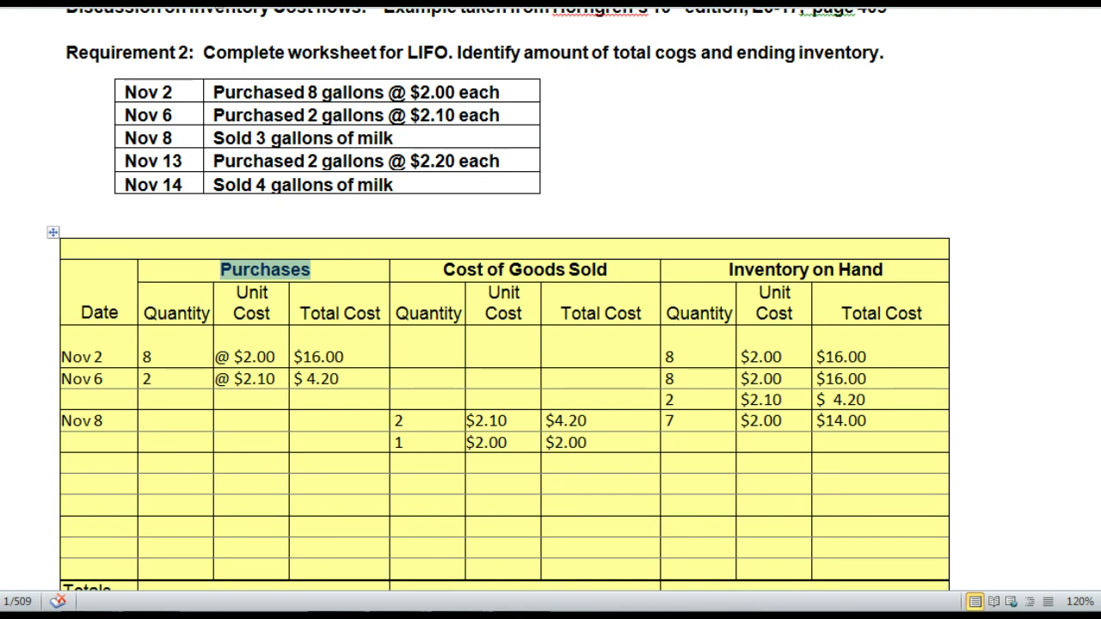
left_click_drag(729, 269, 884, 269)
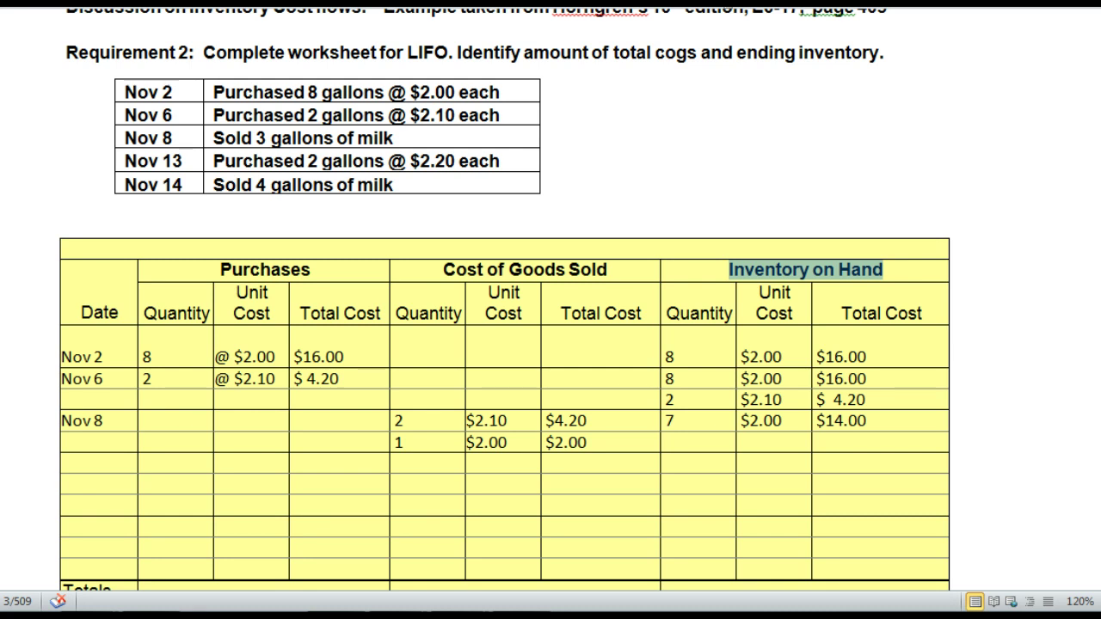
right_click(678, 11)
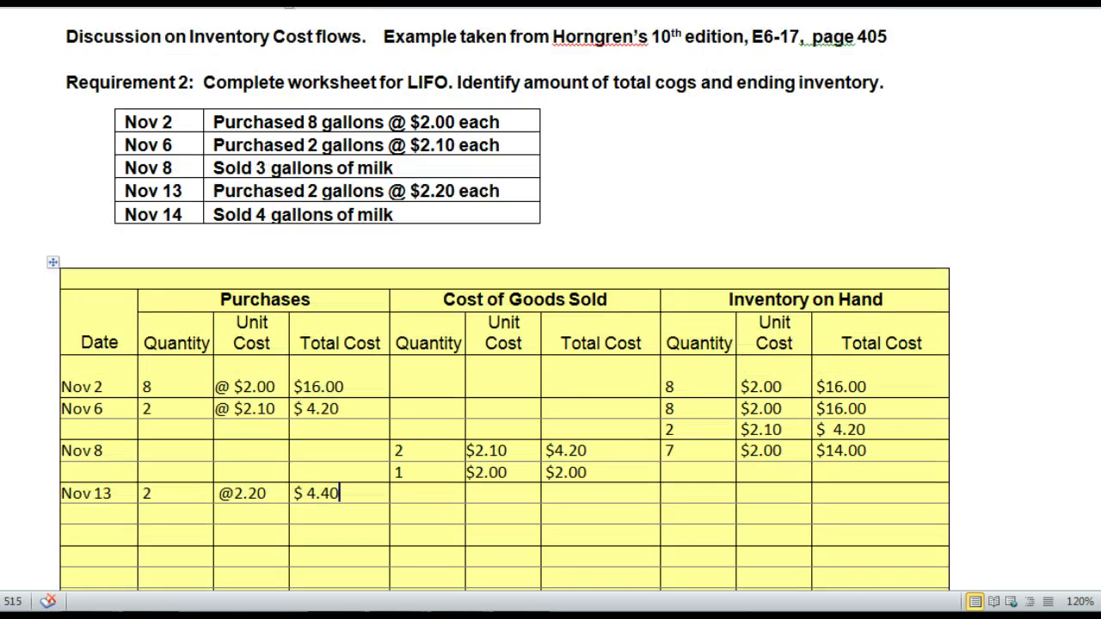
left_click_drag(62, 493, 345, 493)
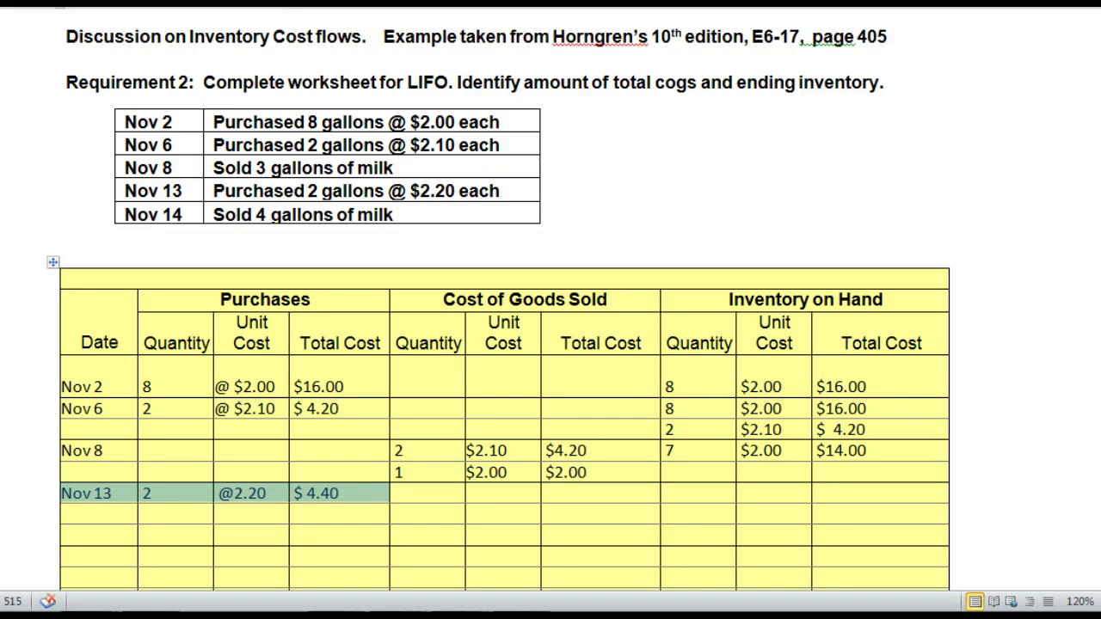
Enter the Nov 13 Inventory on Hand layers as 7 at $2.00 totalling $14.00 and 2 at $2.20 totalling $4.40.
left_click_drag(729, 299, 883, 300)
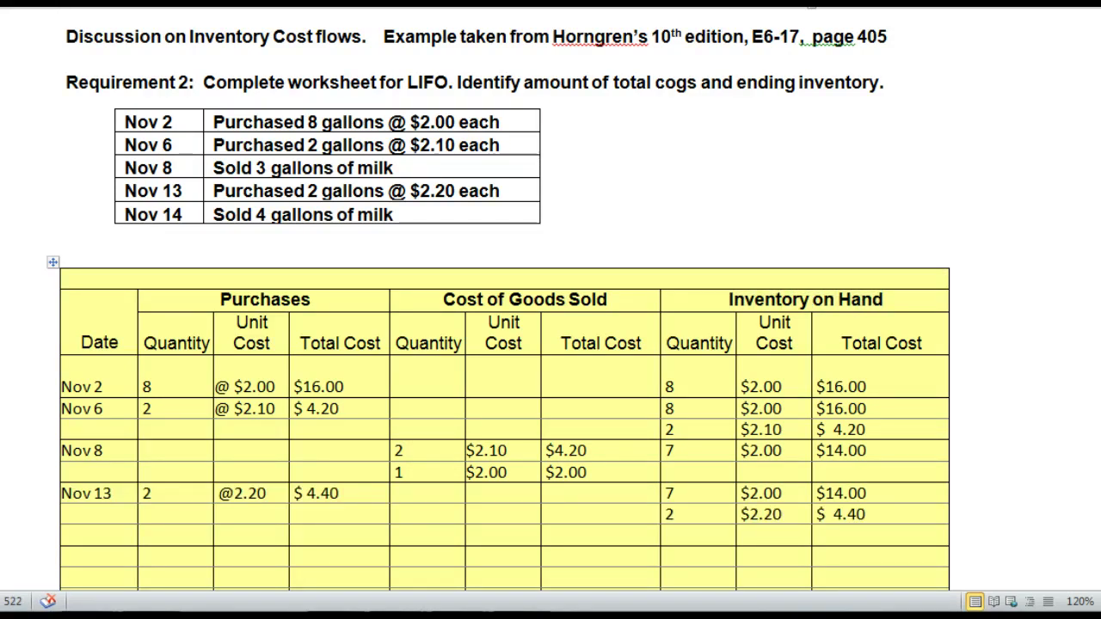
left_click_drag(665, 493, 882, 493)
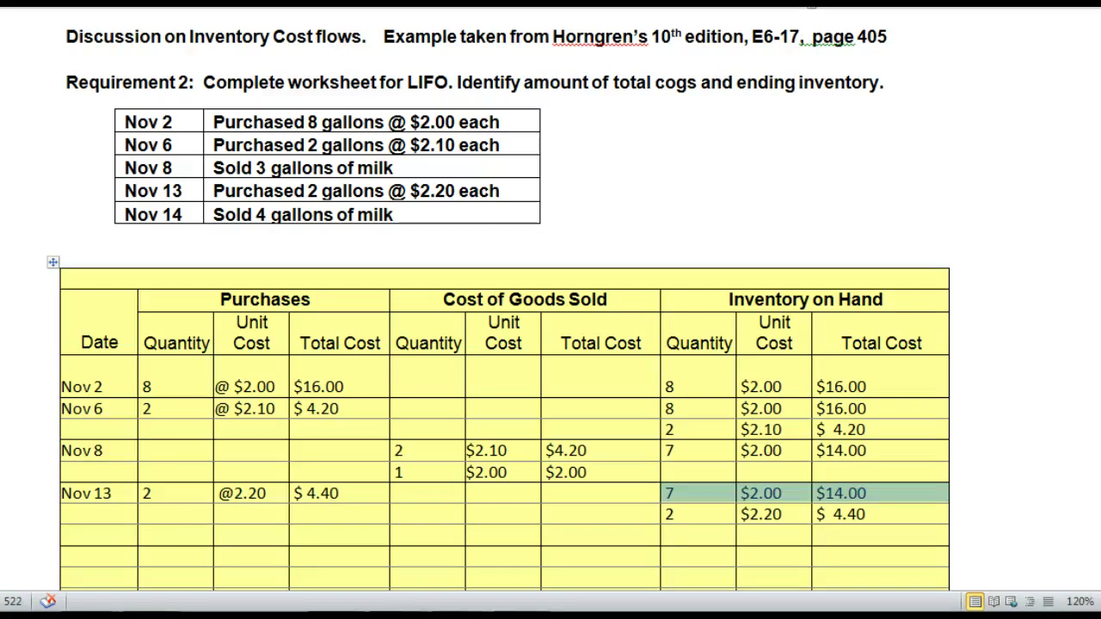
key("shift+Down")
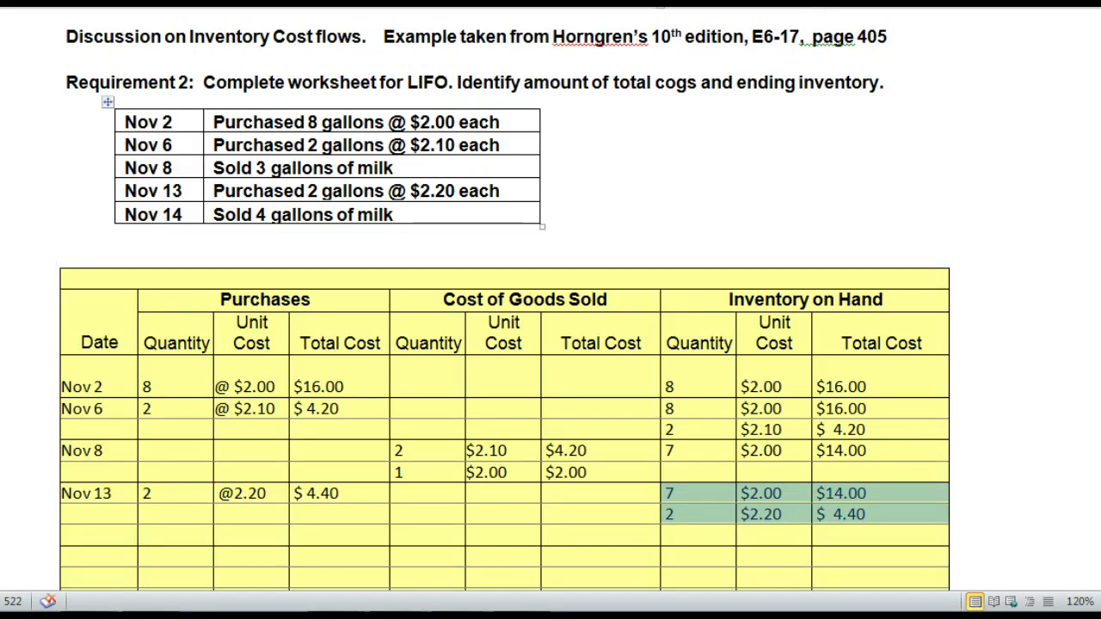
Add a Nov 14 row with Cost of Goods Sold layers of 2 at $2.20 totalling $4.40 and 2 at $2.00 totalling $4.00.
left_click(121, 214)
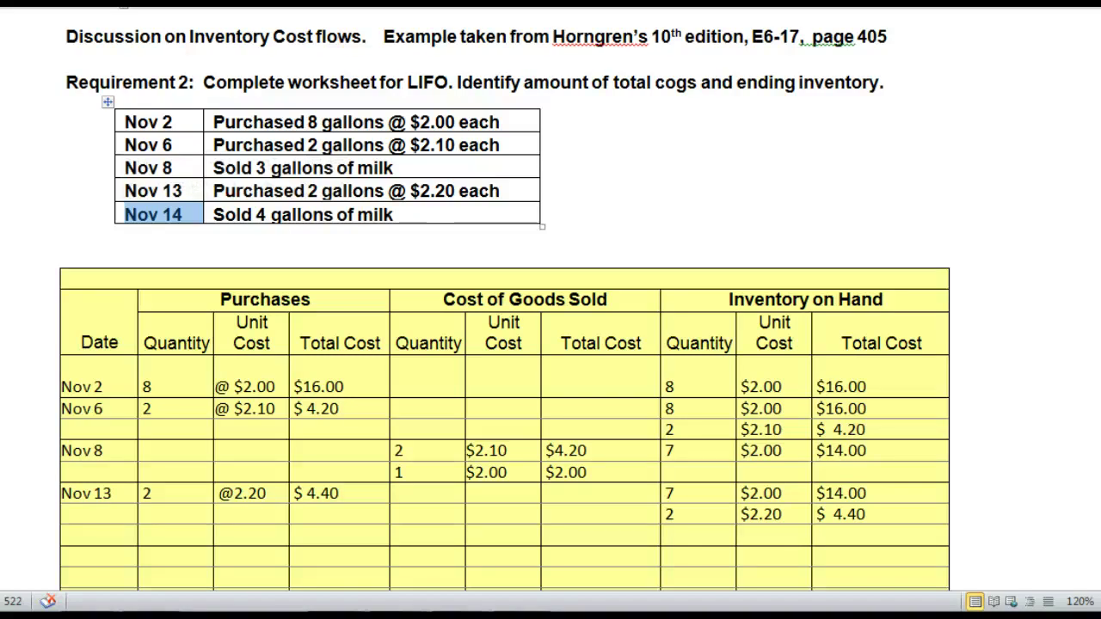
left_click_drag(443, 299, 607, 300)
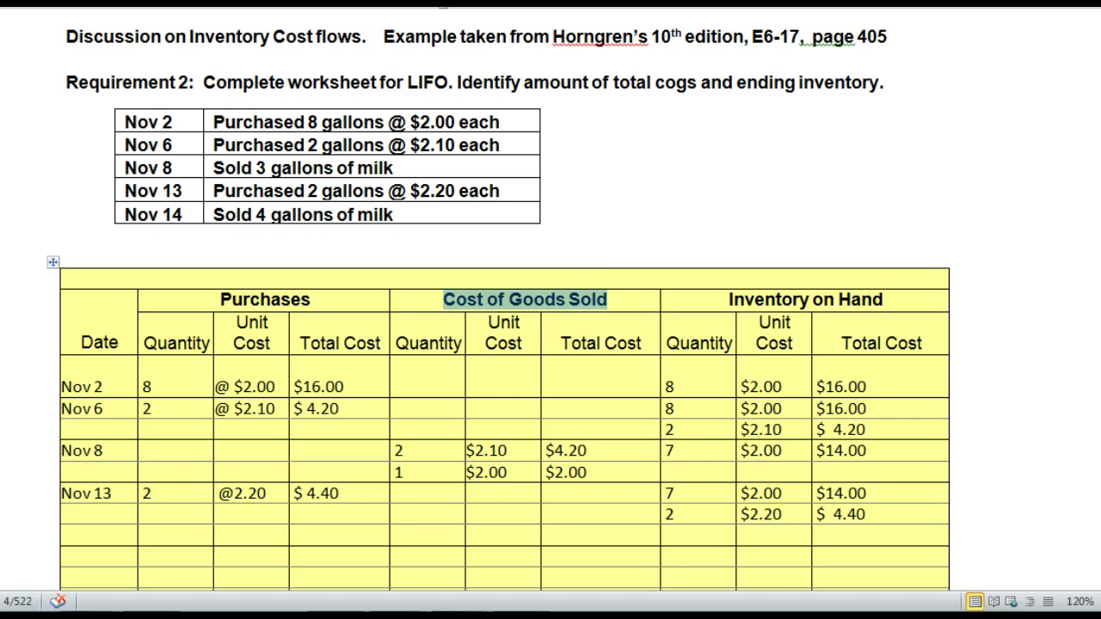
left_click_drag(668, 493, 861, 515)
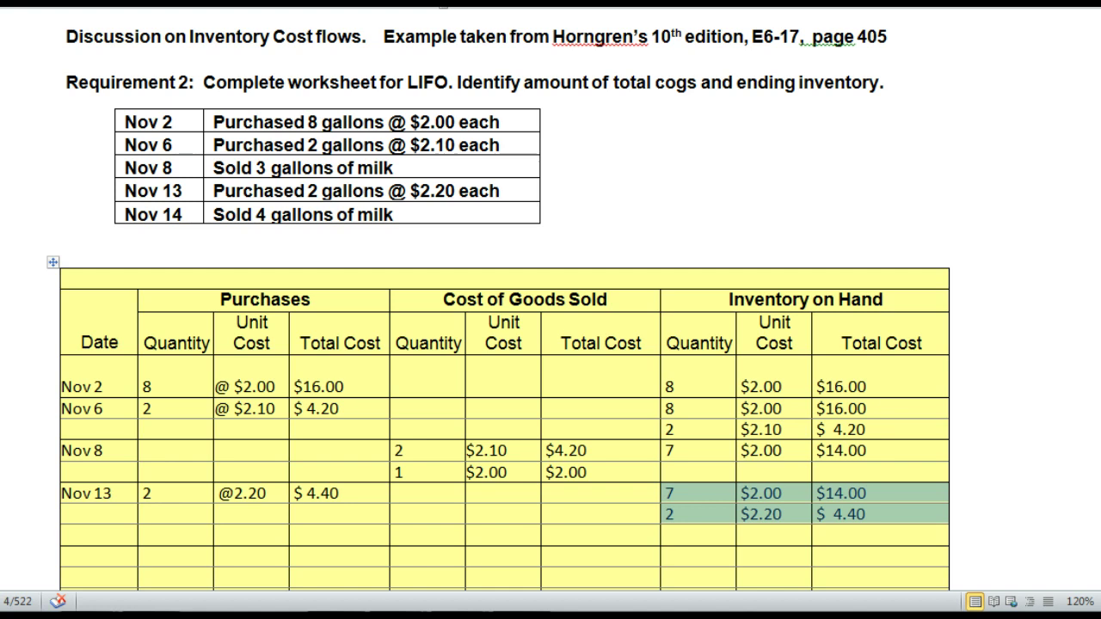
left_click_drag(729, 300, 884, 299)
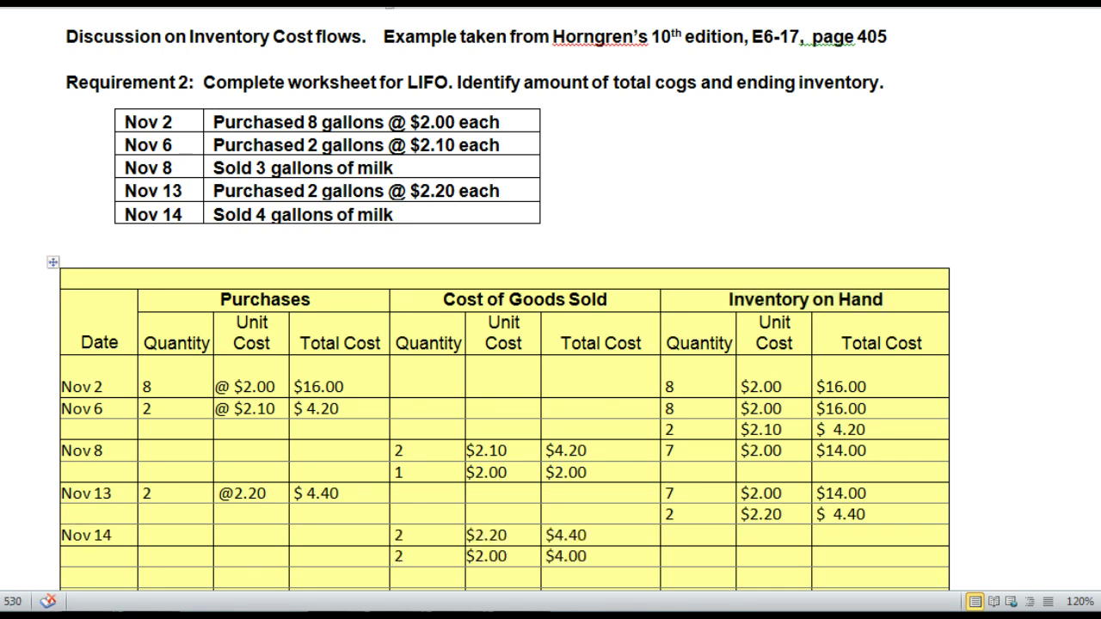
Enter the Nov 14 Inventory on Hand as 5 at $2.00 totalling $10.00 and check it against the Nov 13 layers and the goods sold.
left_click_drag(443, 299, 608, 300)
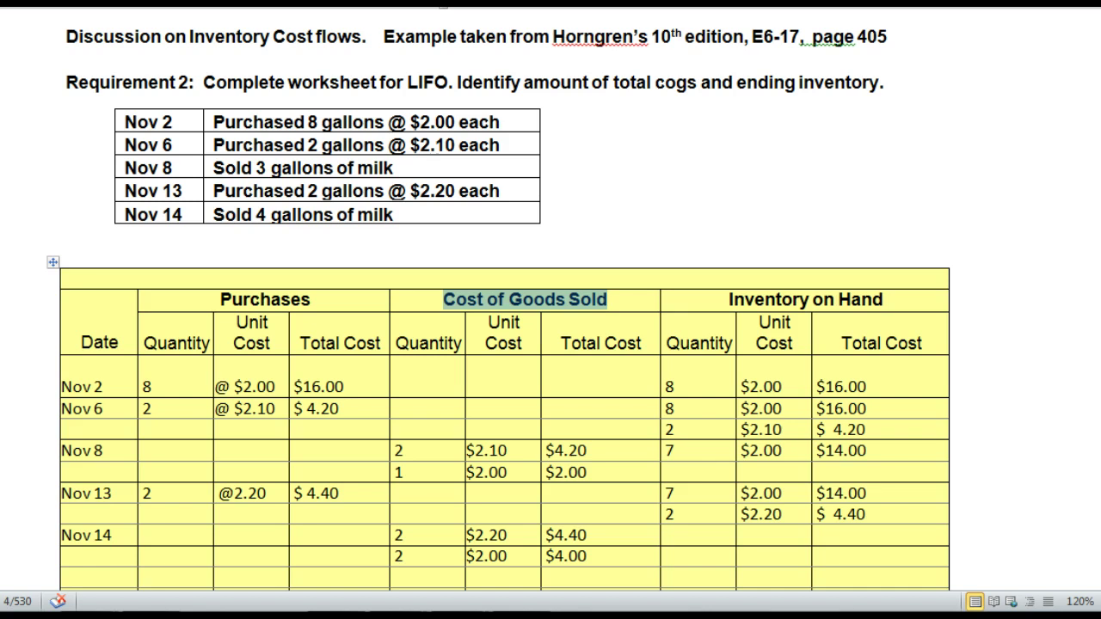
left_click_drag(665, 514, 946, 514)
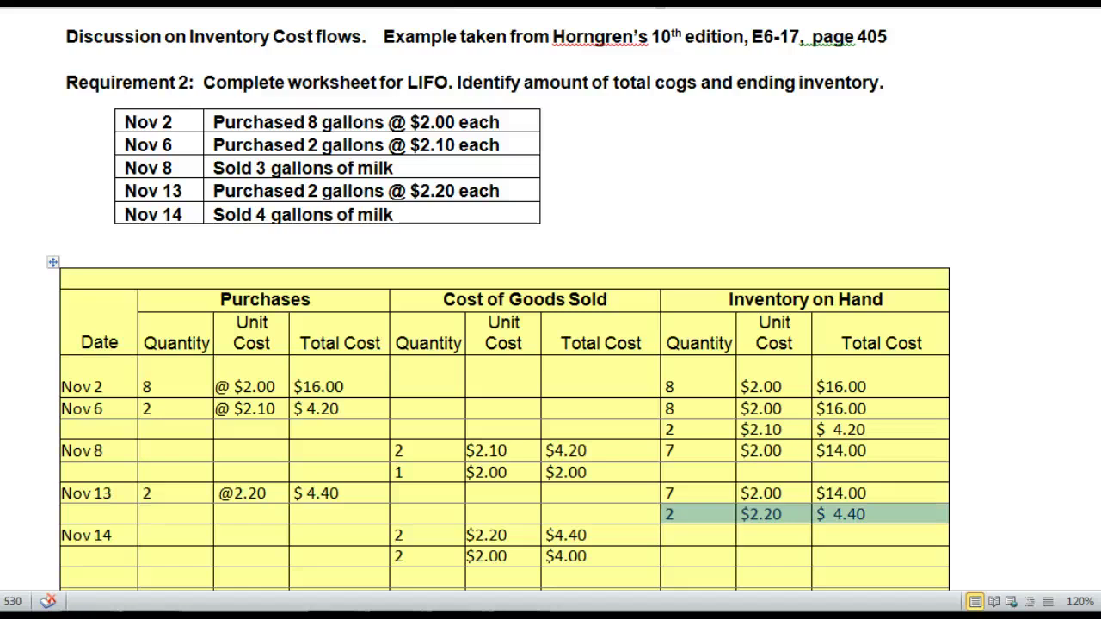
left_click_drag(396, 535, 602, 535)
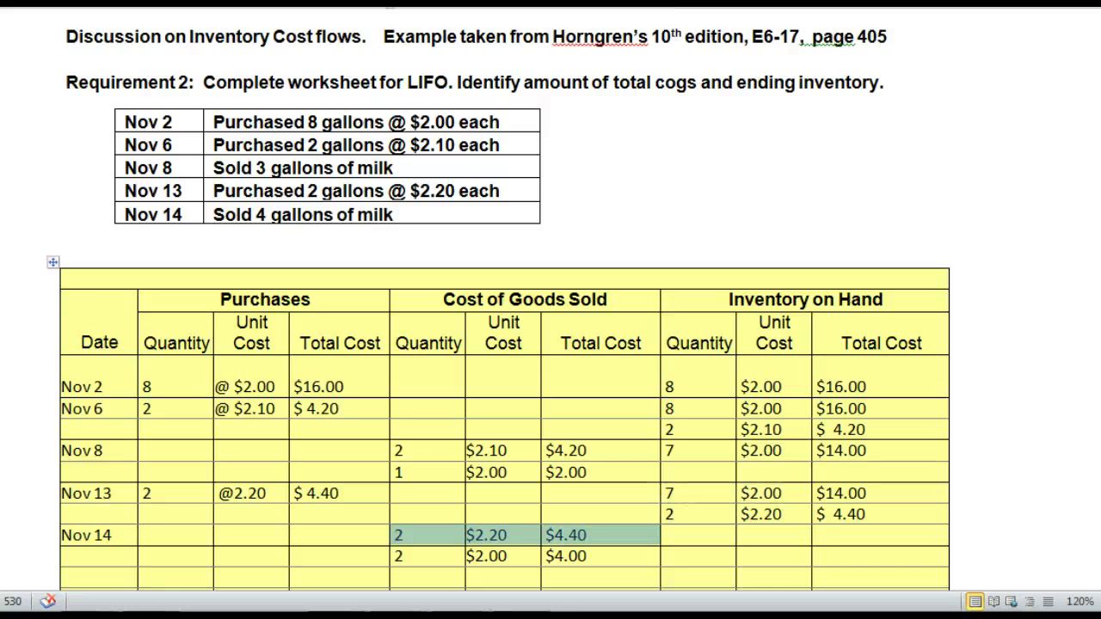
left_click_drag(395, 556, 603, 556)
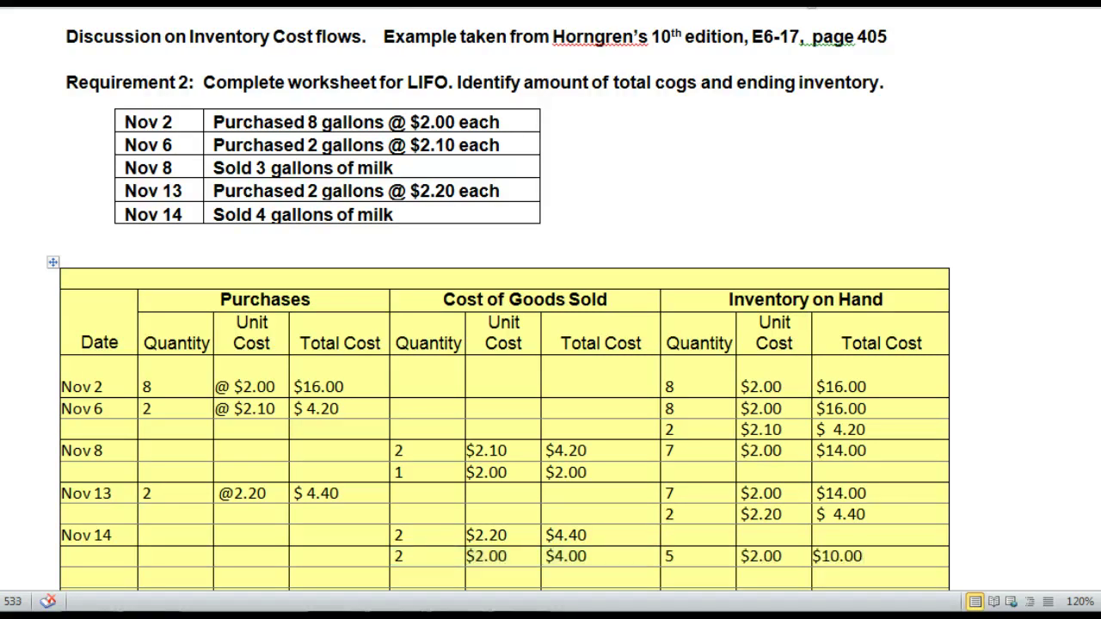
double_click(669, 493)
left_click_drag(669, 493, 878, 493)
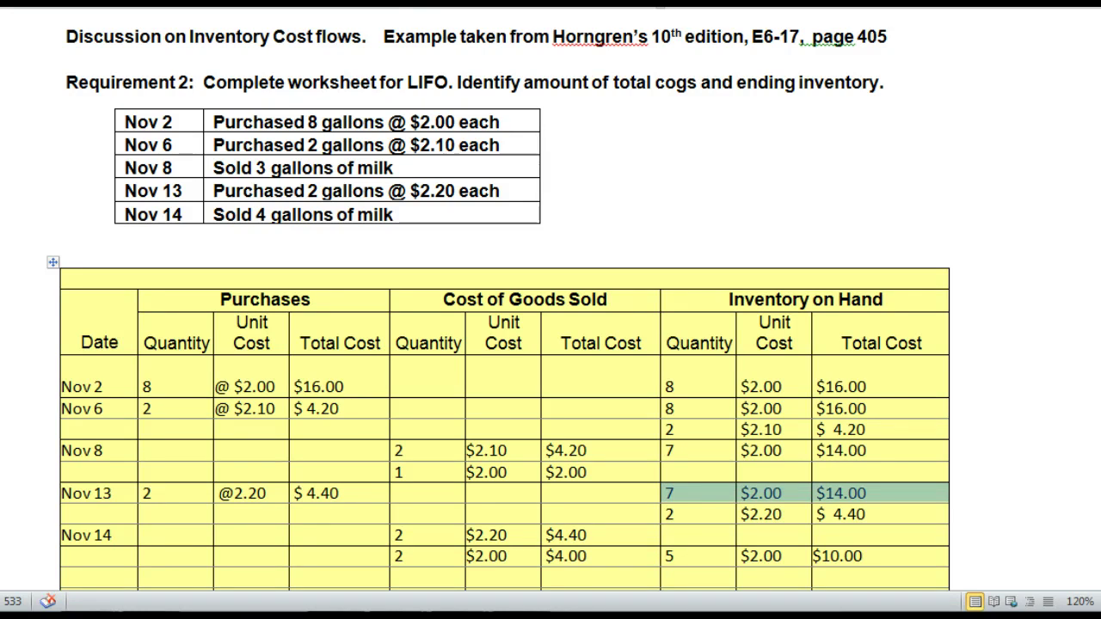
left_click_drag(398, 556, 594, 556)
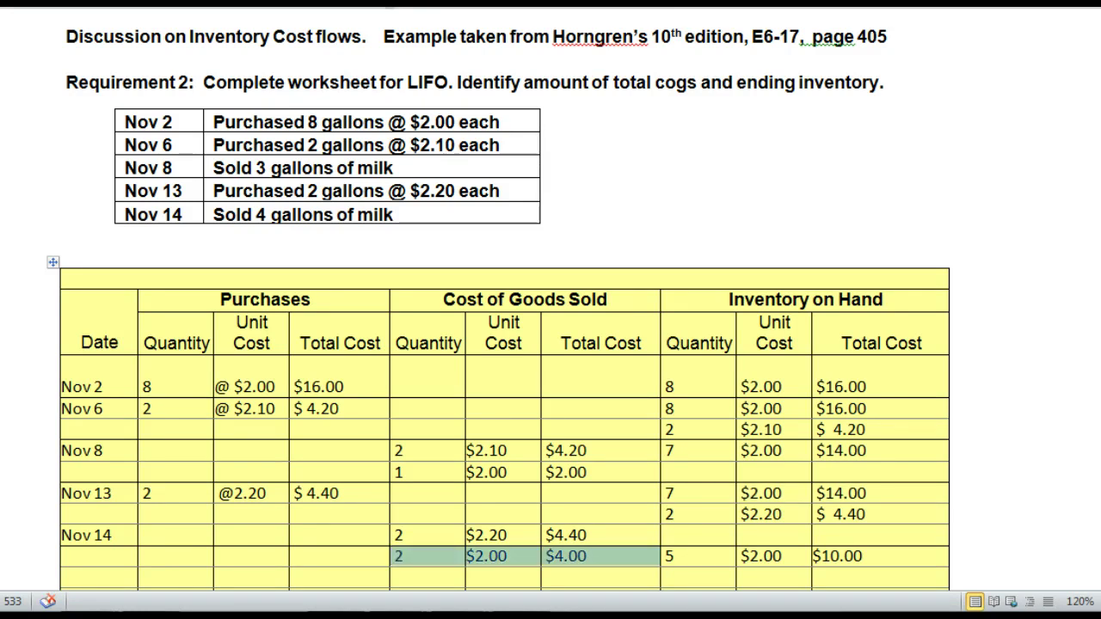
left_click_drag(668, 555, 869, 556)
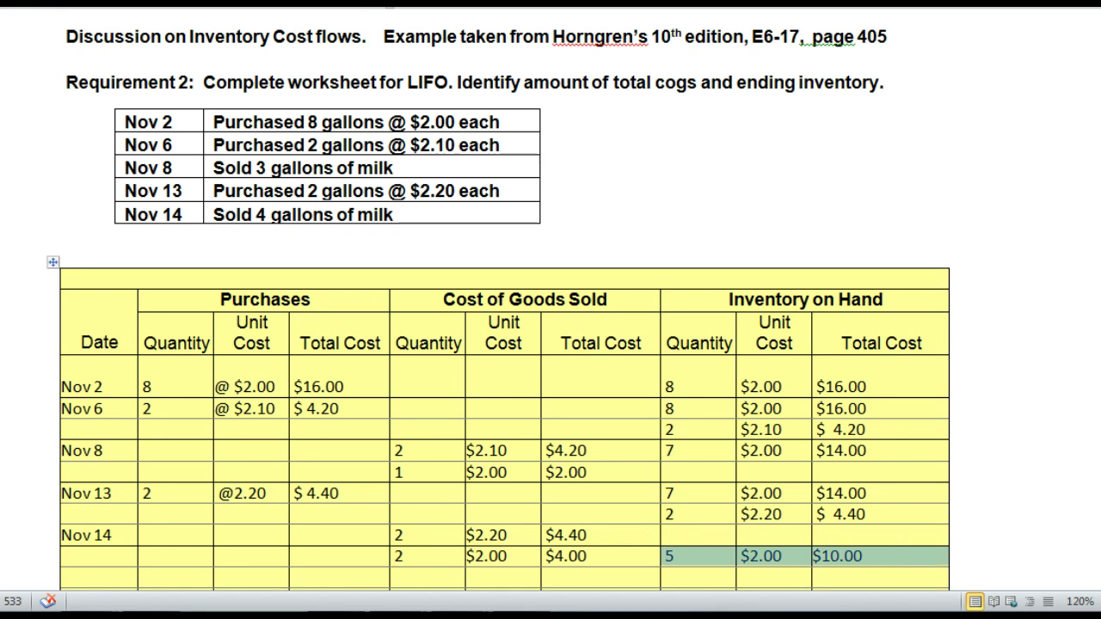